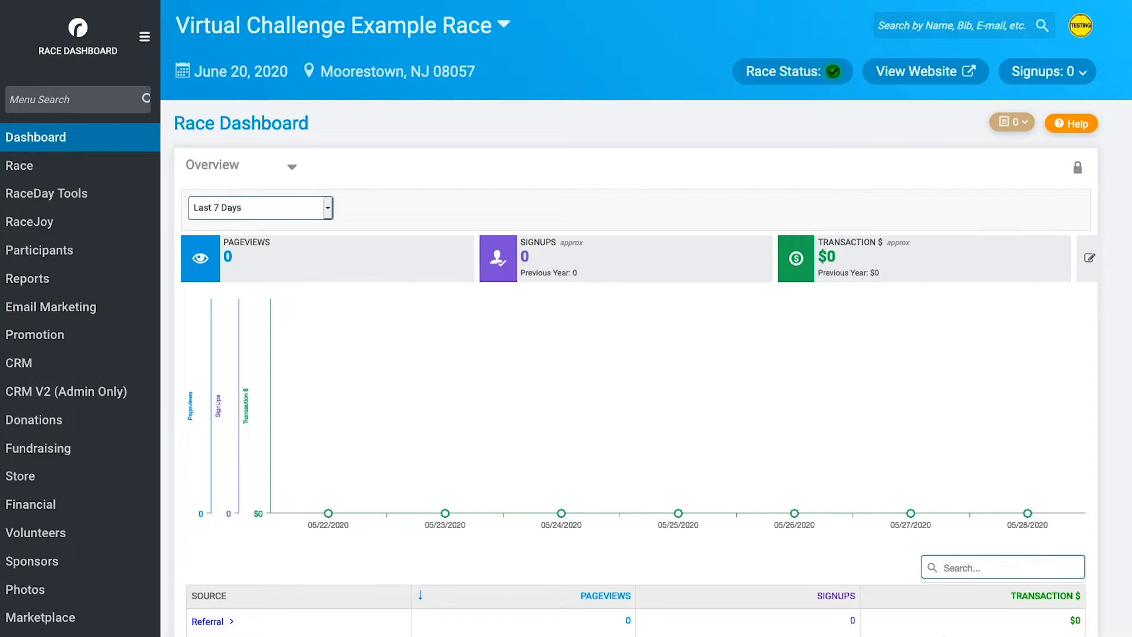
Step: Open the Enhanced Virtual Race setup and enable enhanced features for the 200 Miles of Summer event
click(52, 199)
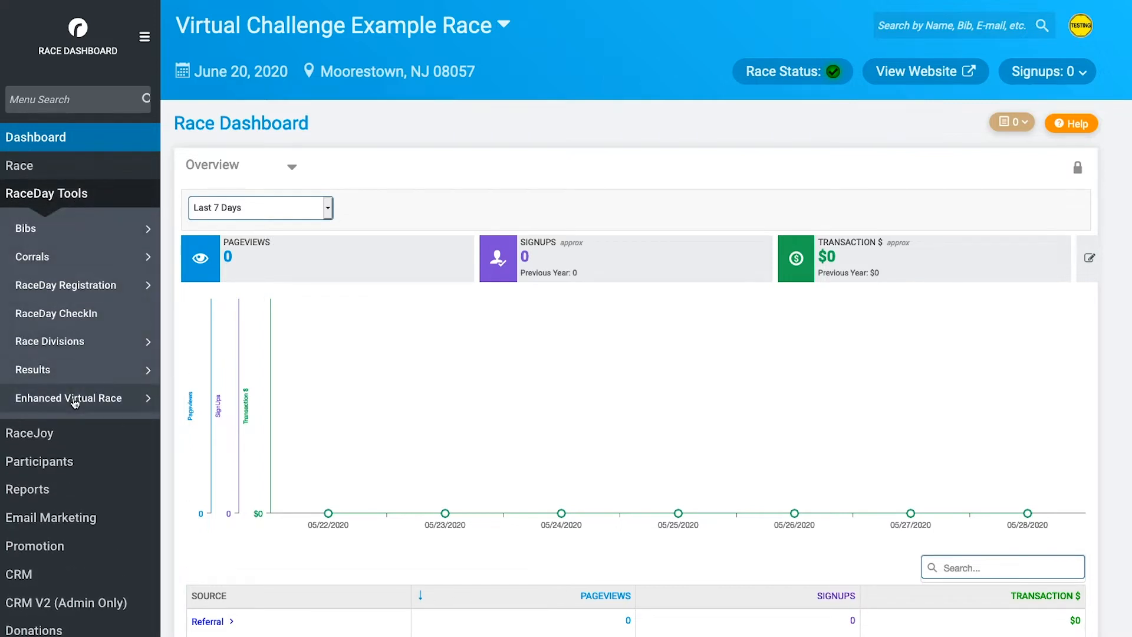
click(79, 401)
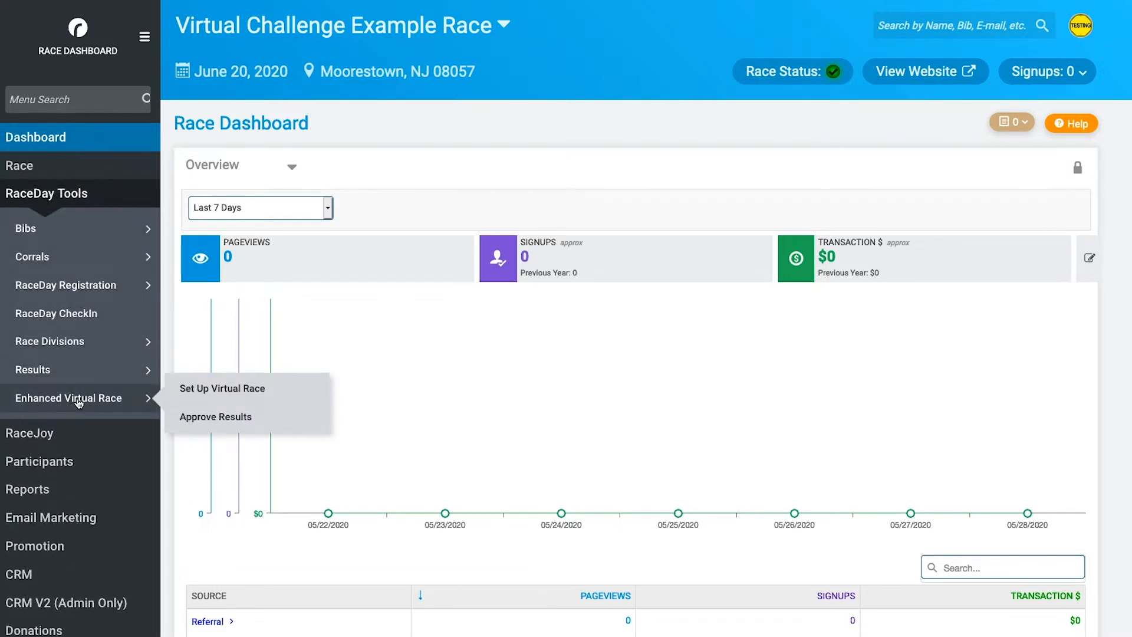
click(302, 387)
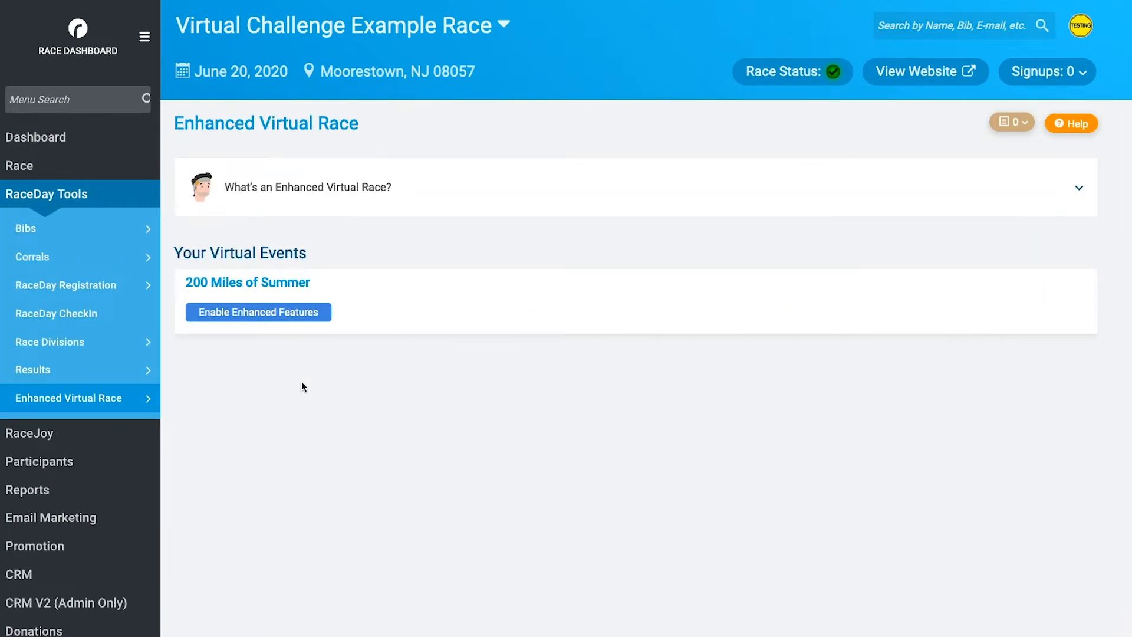
click(259, 319)
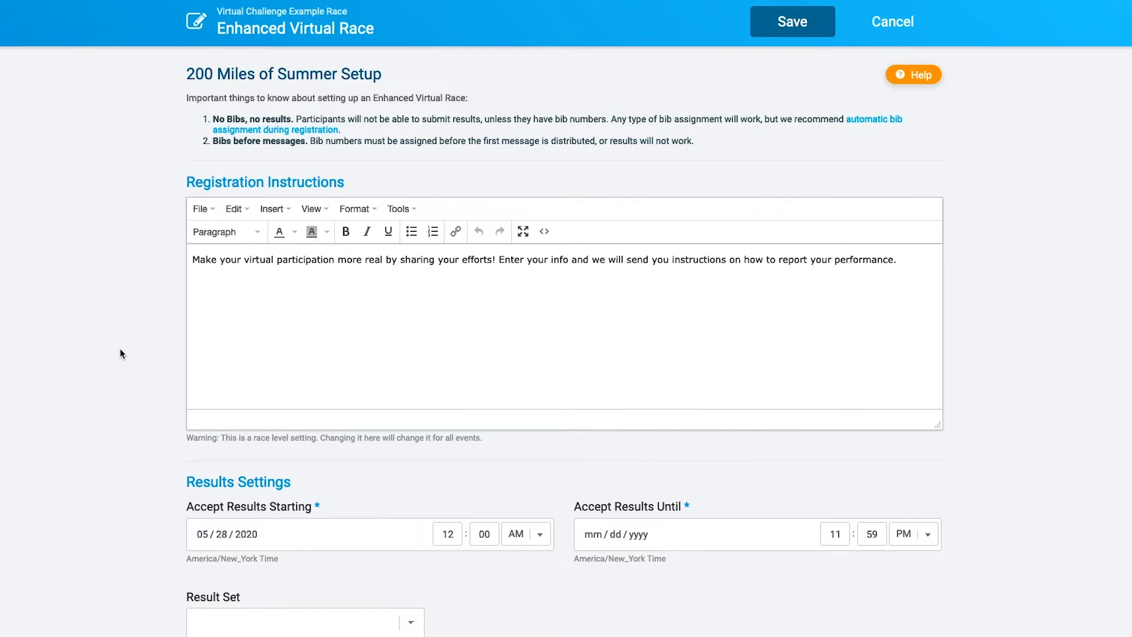
Step: Set the period for accepting results to start on 06/20/2020 and end on 09/21/2020
scroll(121, 352, down, 1)
scroll(138, 382, down, 2)
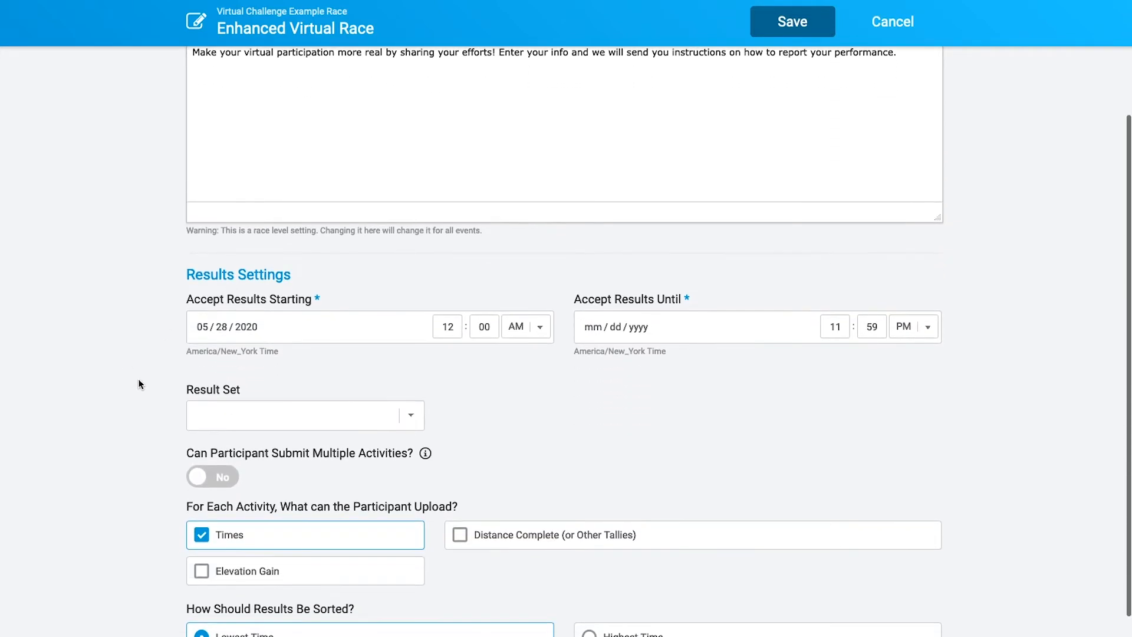
click(198, 328)
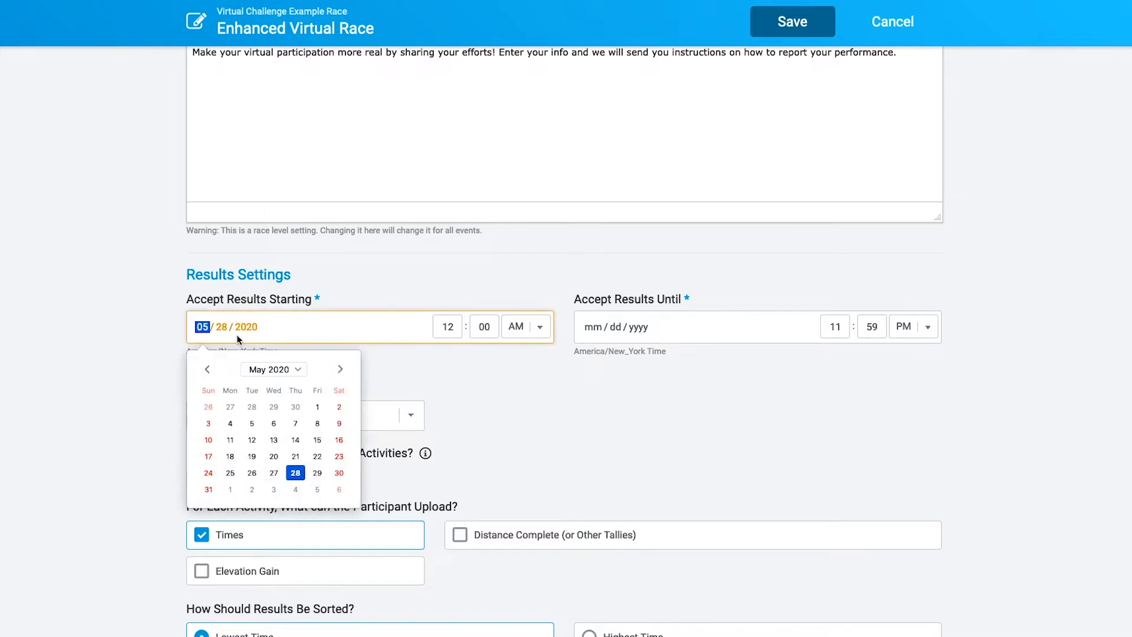
text(06 / 20)
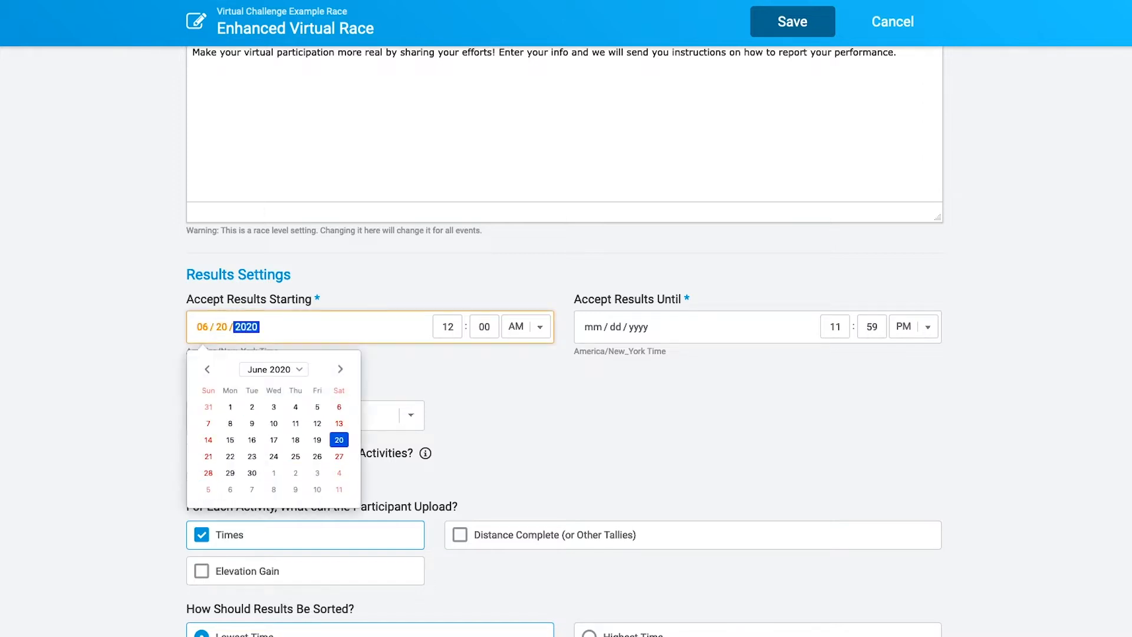
click(603, 327)
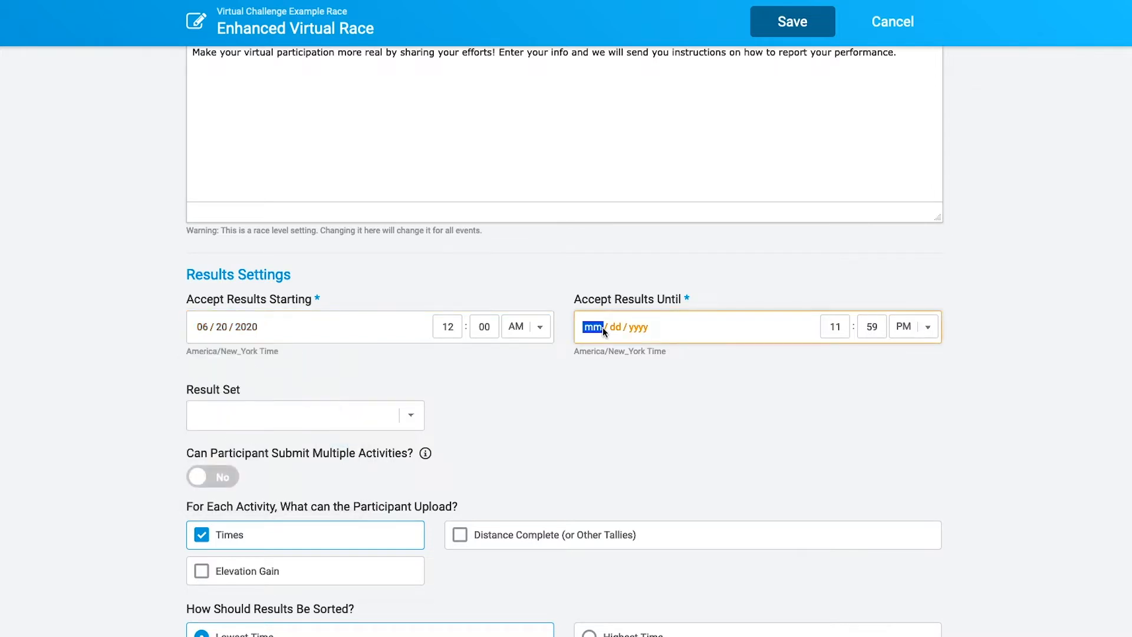
text(09212020)
click(556, 387)
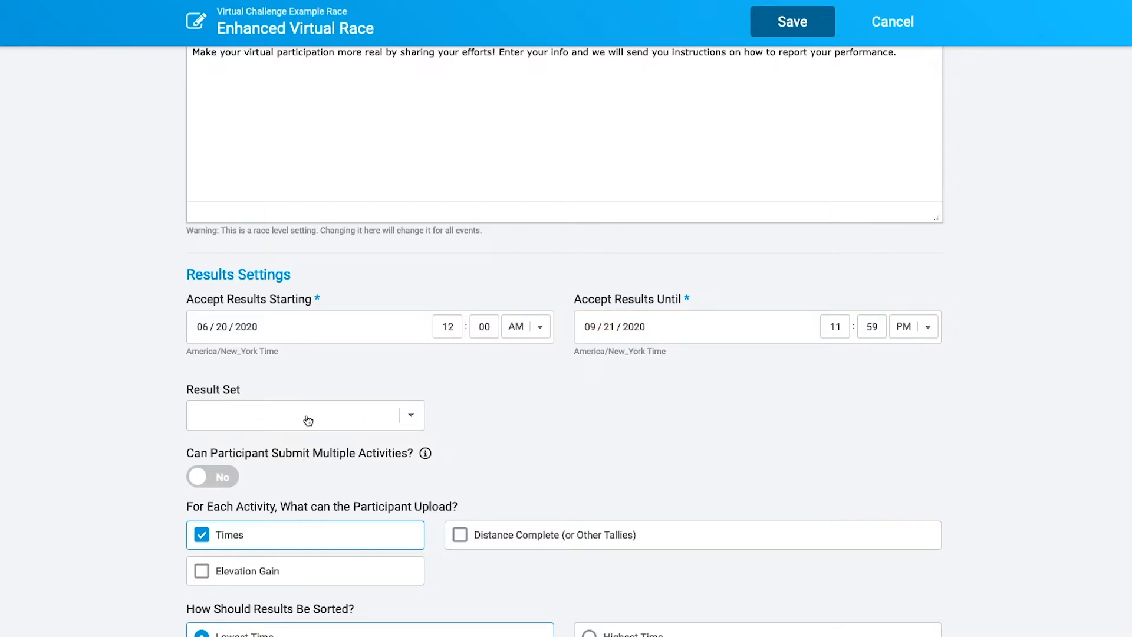
Step: Choose to create a new result set for the event, keeping the suggested name
click(294, 419)
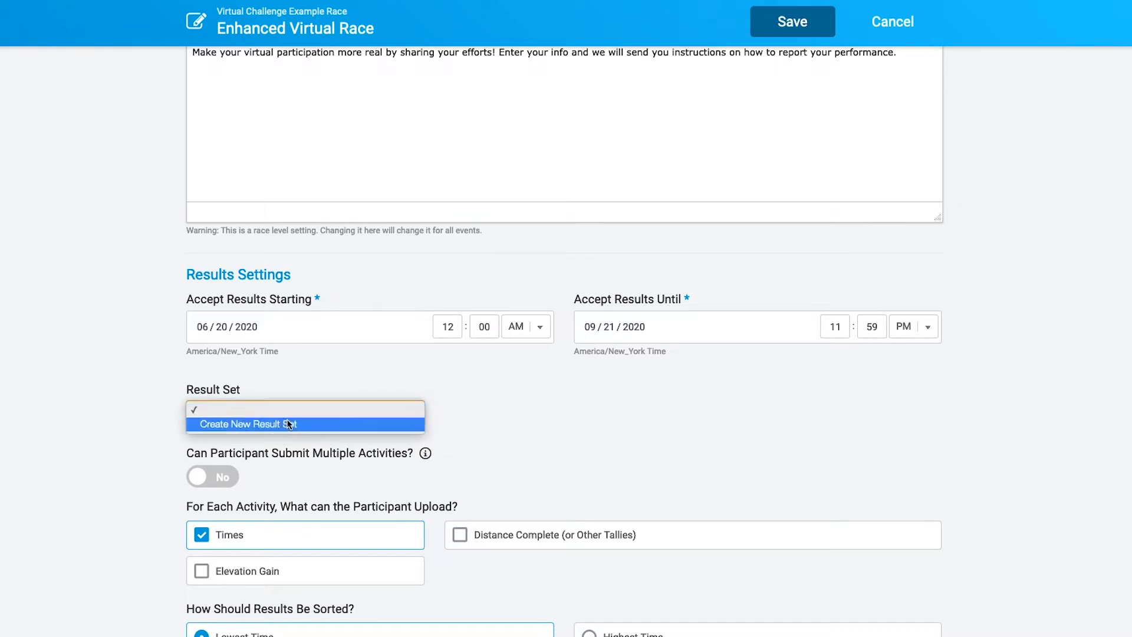
click(281, 424)
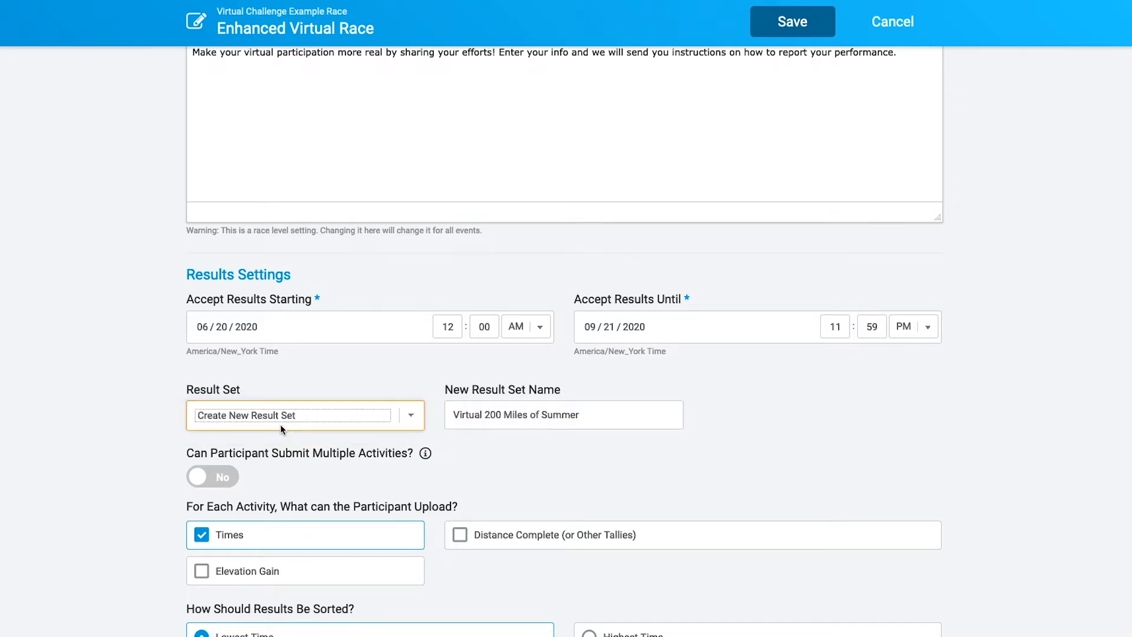
click(605, 417)
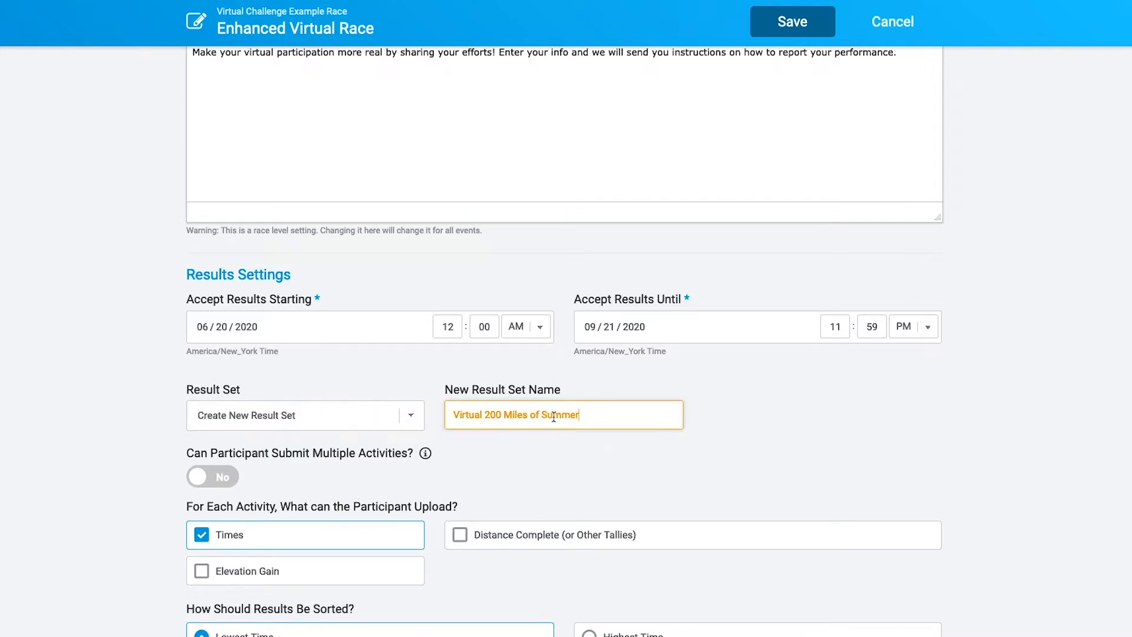
Step: Allow participants to submit multiple activities and upload completed distance, with Distance in Miles as the tally type
scroll(524, 468, down, 2)
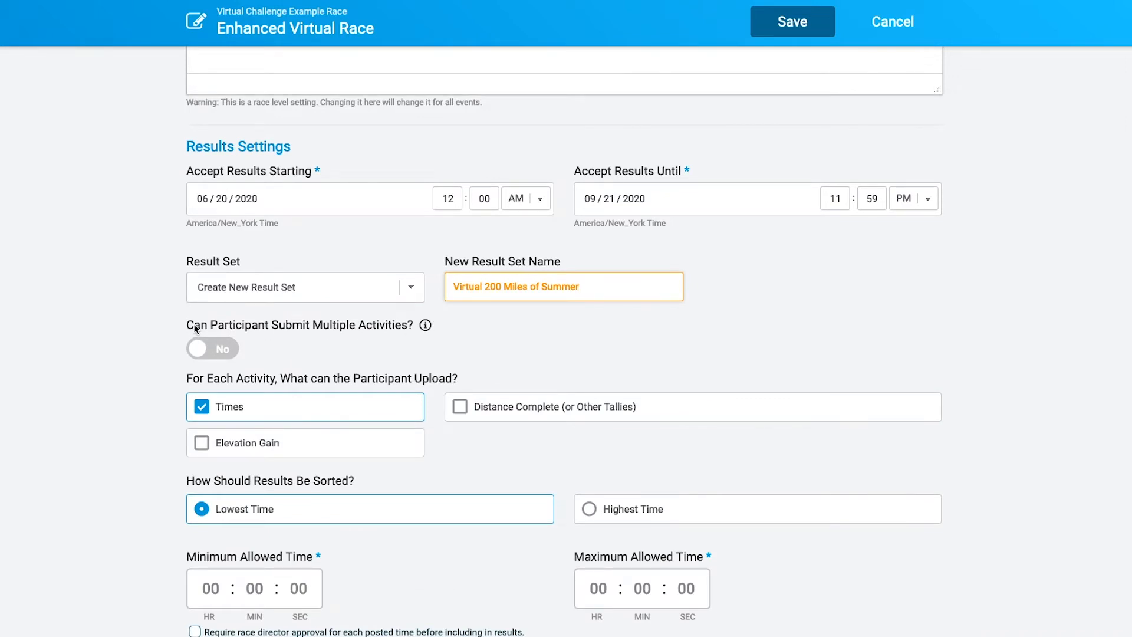
scroll(196, 328, down, 1)
click(226, 311)
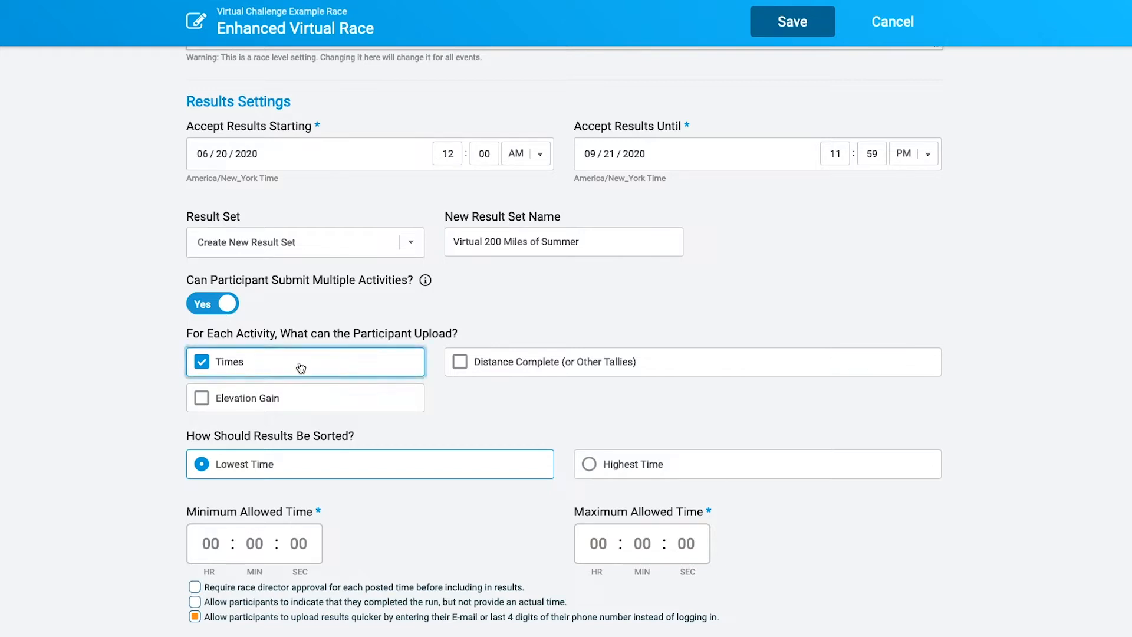
click(460, 362)
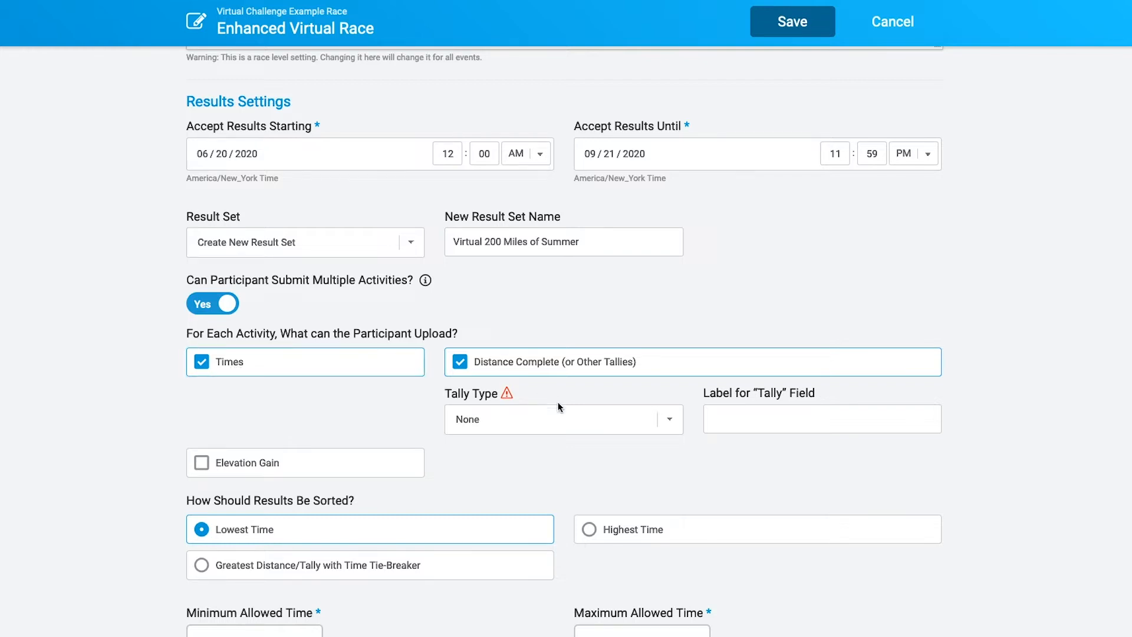
click(670, 422)
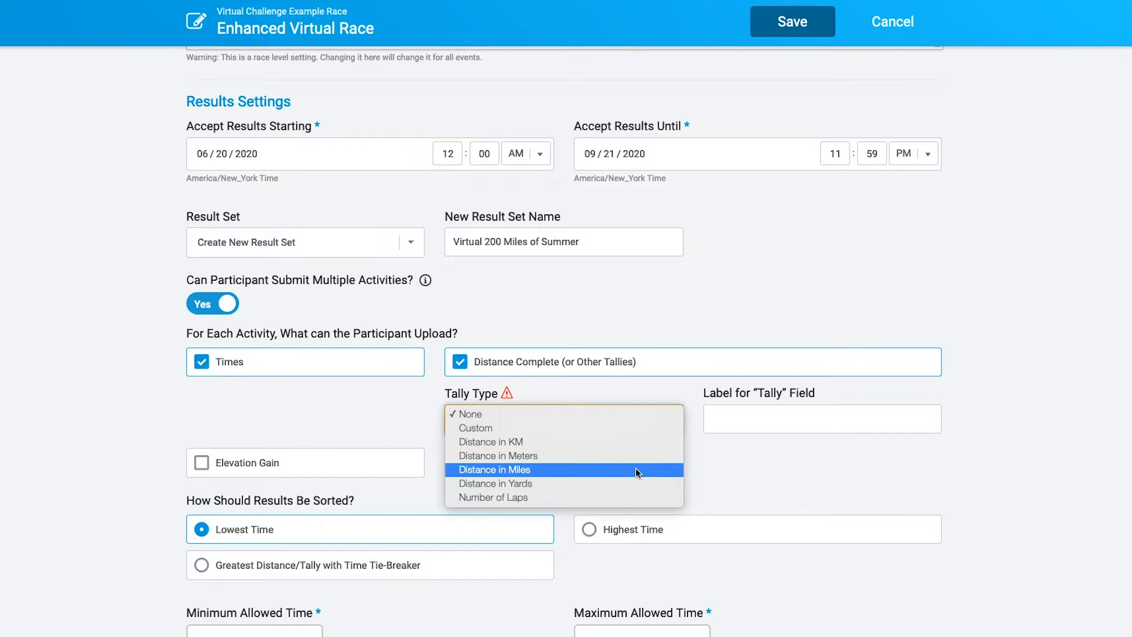
click(552, 470)
click(801, 422)
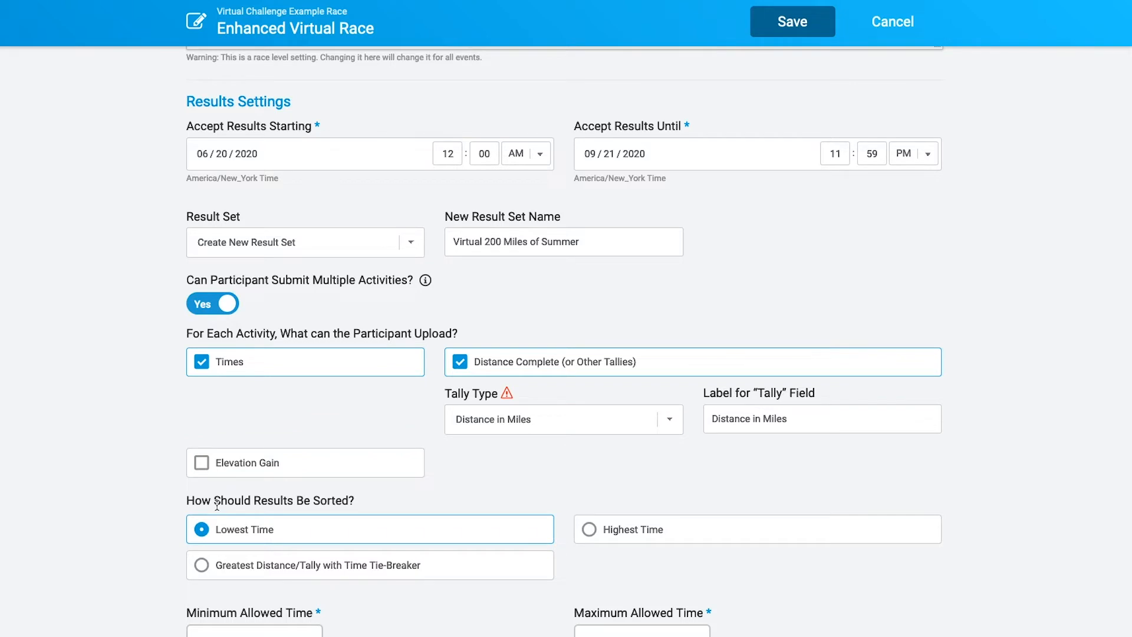
Step: Sort the results by Greatest Distance/Tally with Time Tie-Breaker
scroll(292, 548, down, 1)
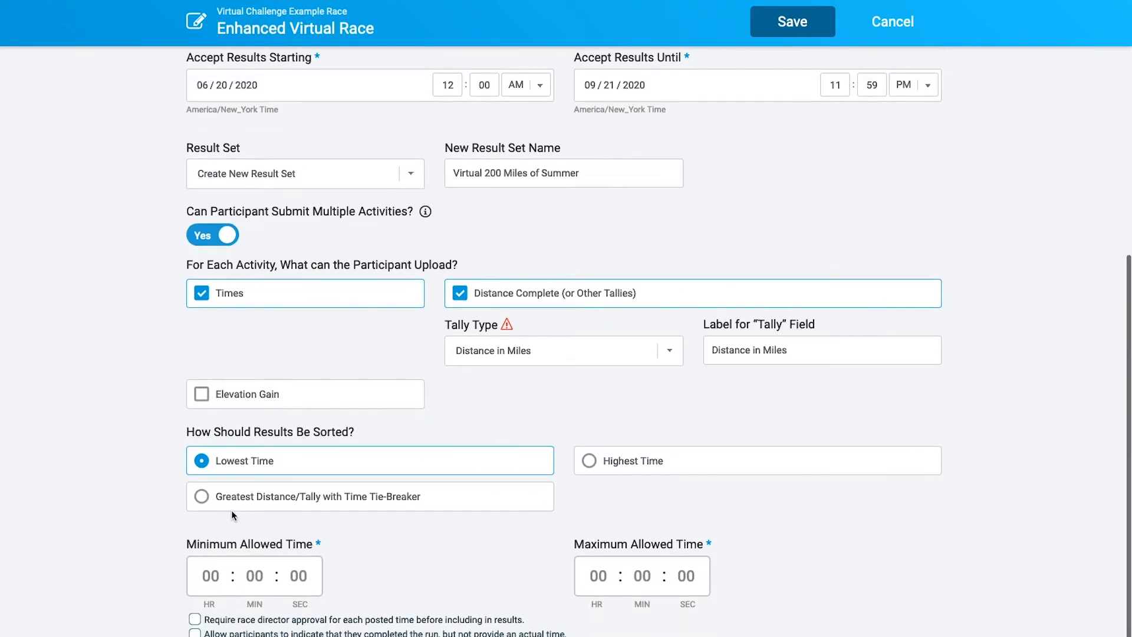
click(297, 501)
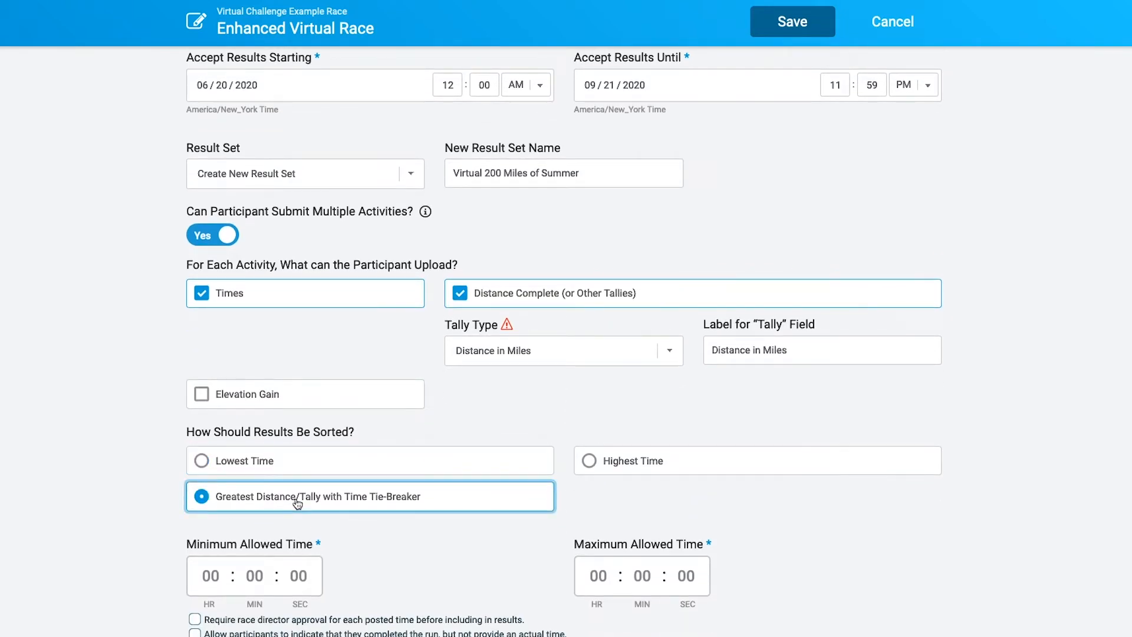
scroll(297, 504, down, 1)
scroll(297, 504, up, 1)
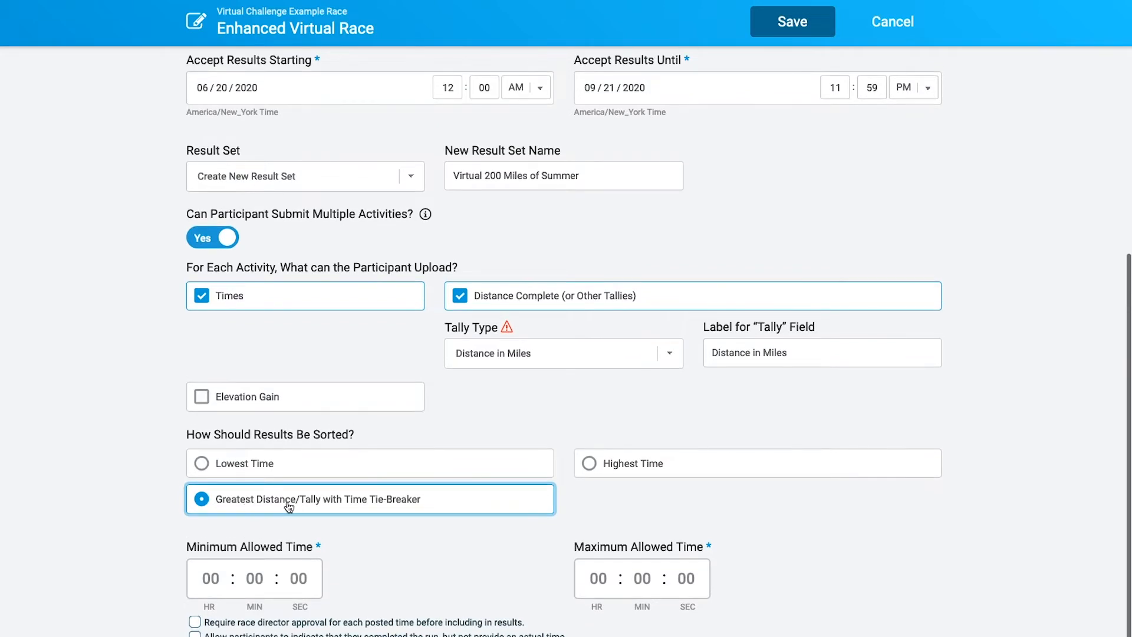
scroll(334, 506, down, 1)
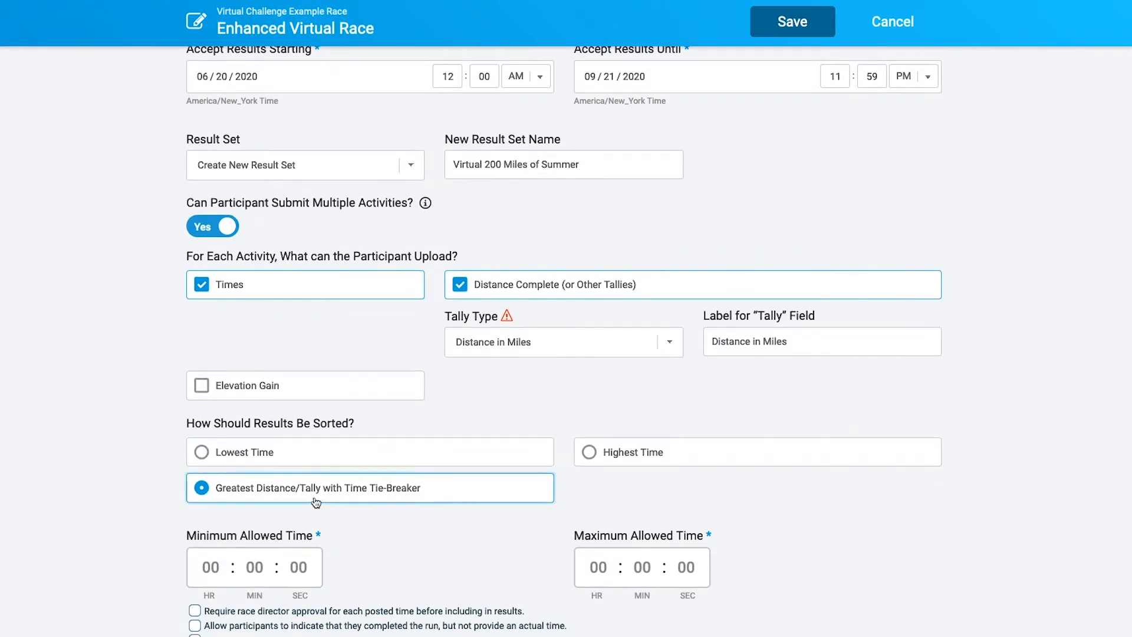
scroll(317, 502, up, 1)
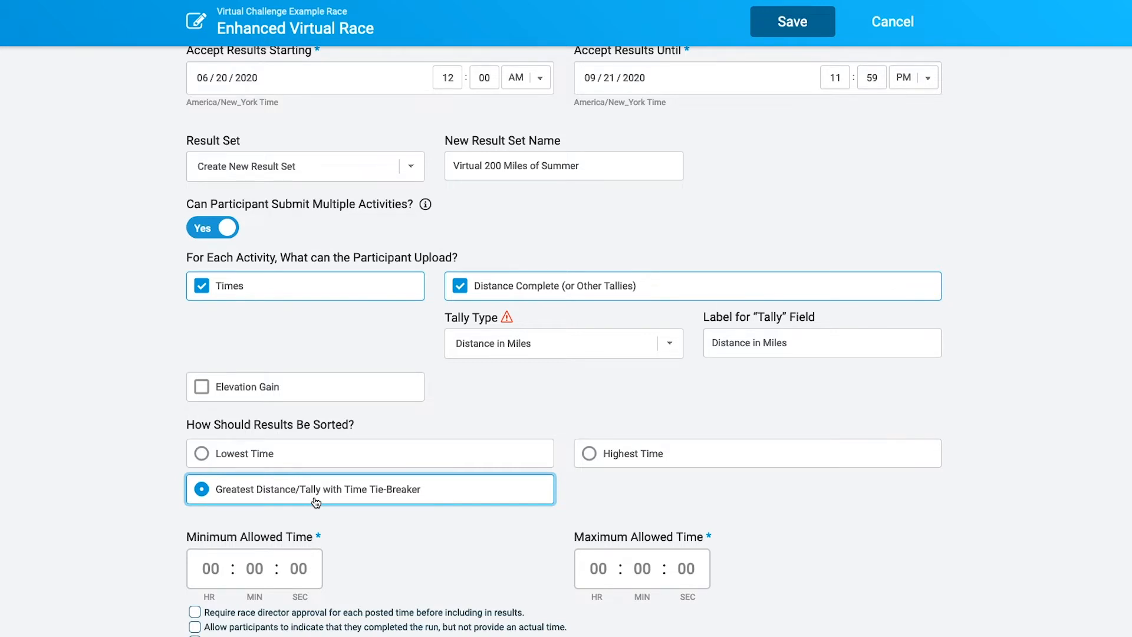
Step: Set the minimum allowed time to 5 minutes 00 seconds
scroll(338, 504, down, 2)
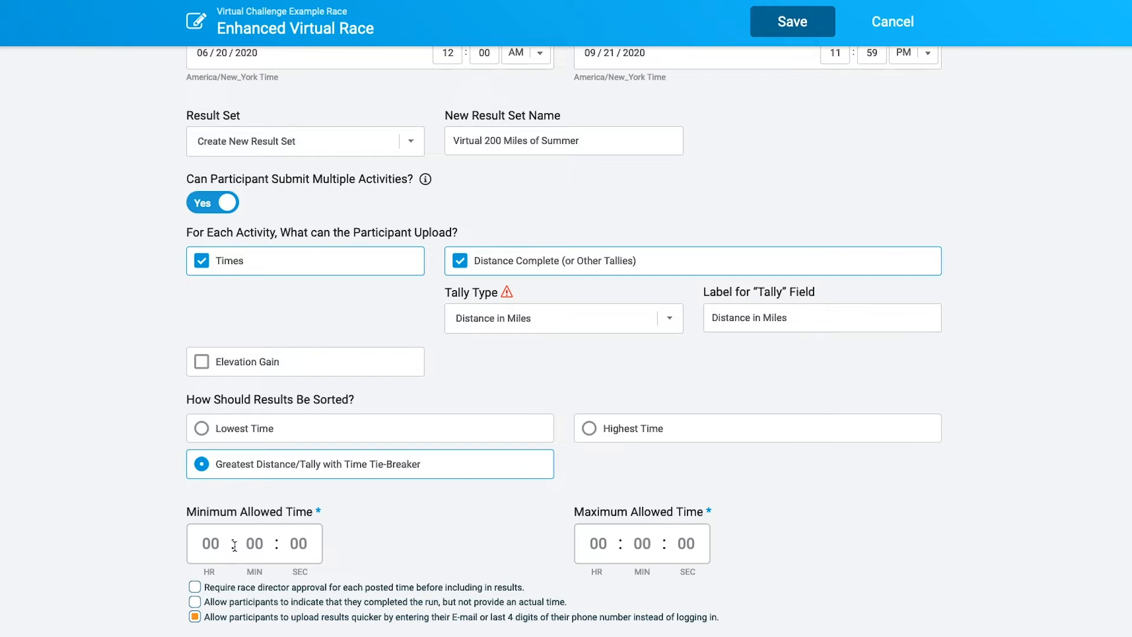
click(255, 544)
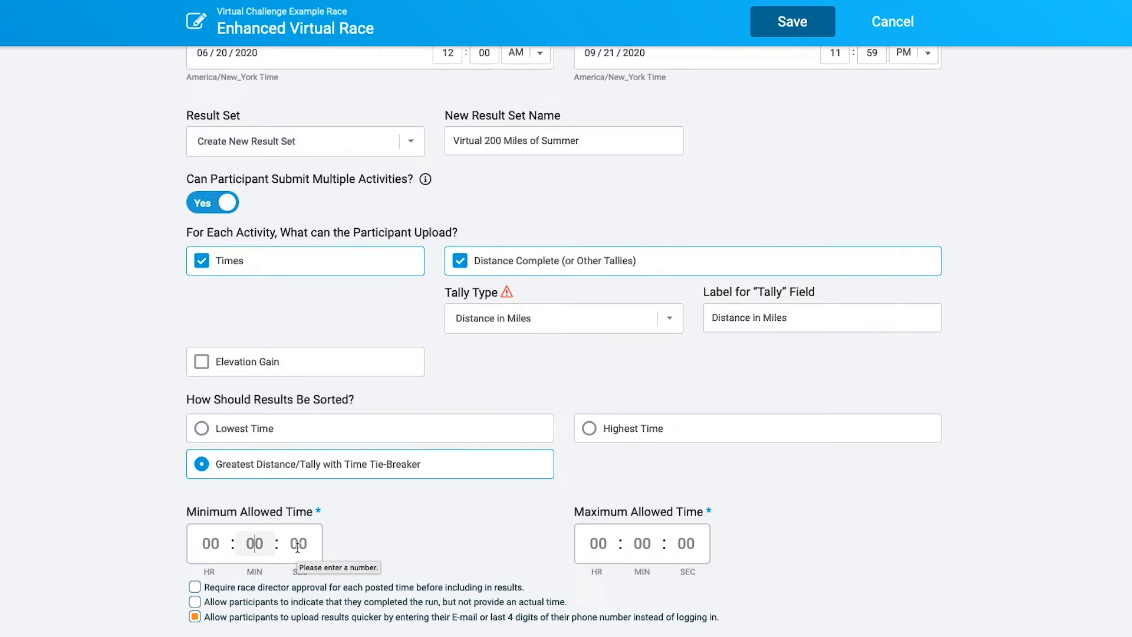
text(5)
key(Tab)
text(00)
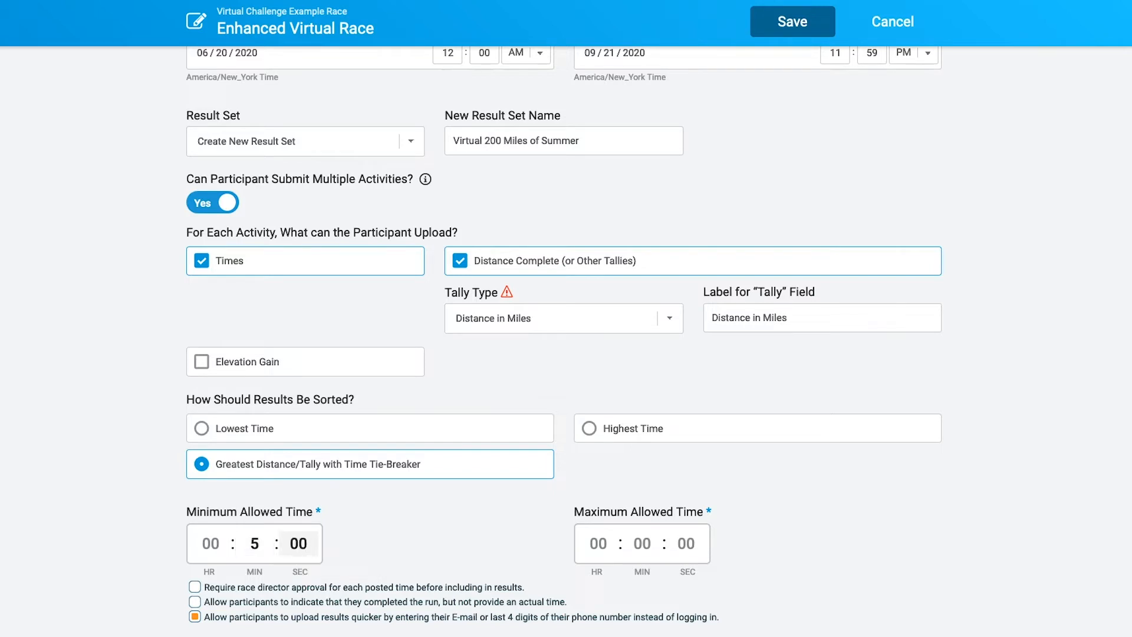
Step: Set the maximum allowed time to 12:00:00 and save the enhanced virtual race settings
click(605, 543)
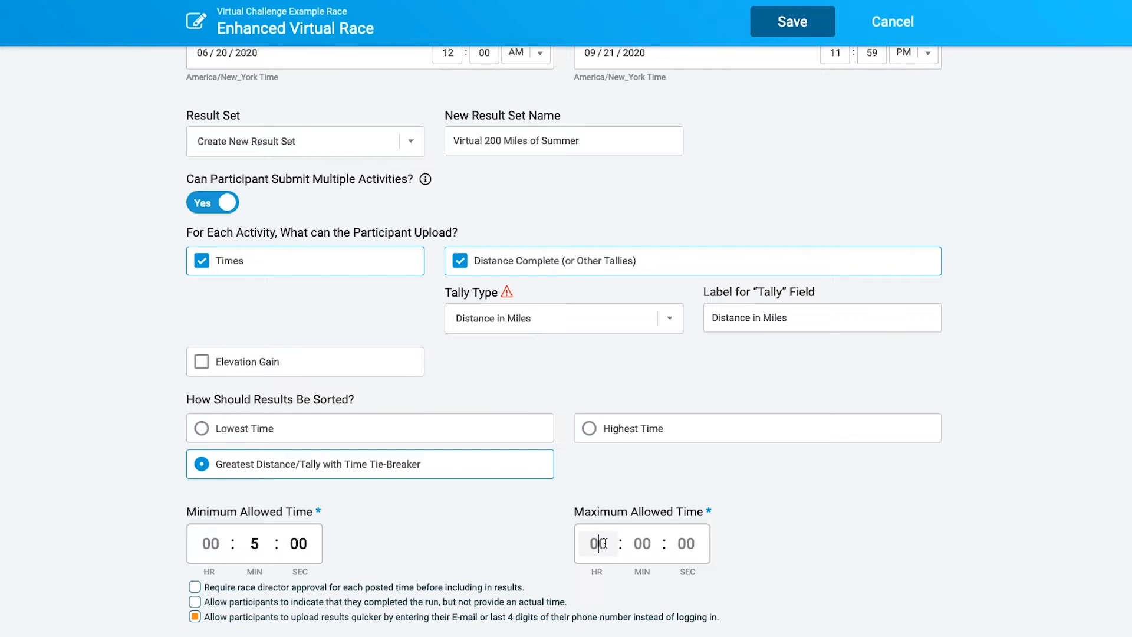
text(12)
key(Tab)
text(00)
key(Tab)
text(00)
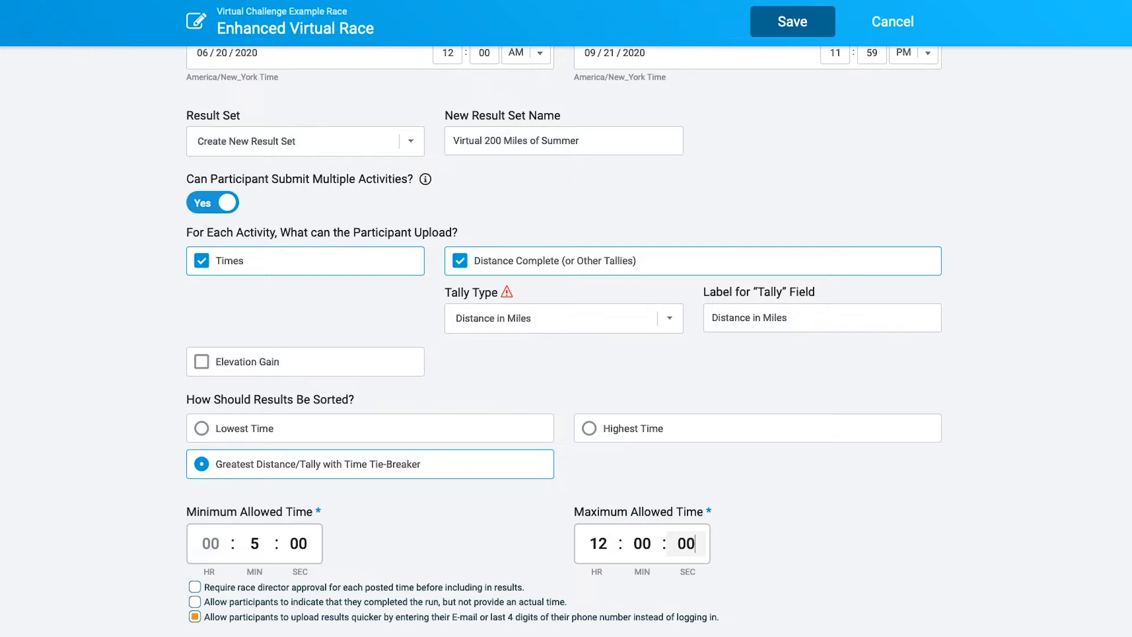
click(496, 540)
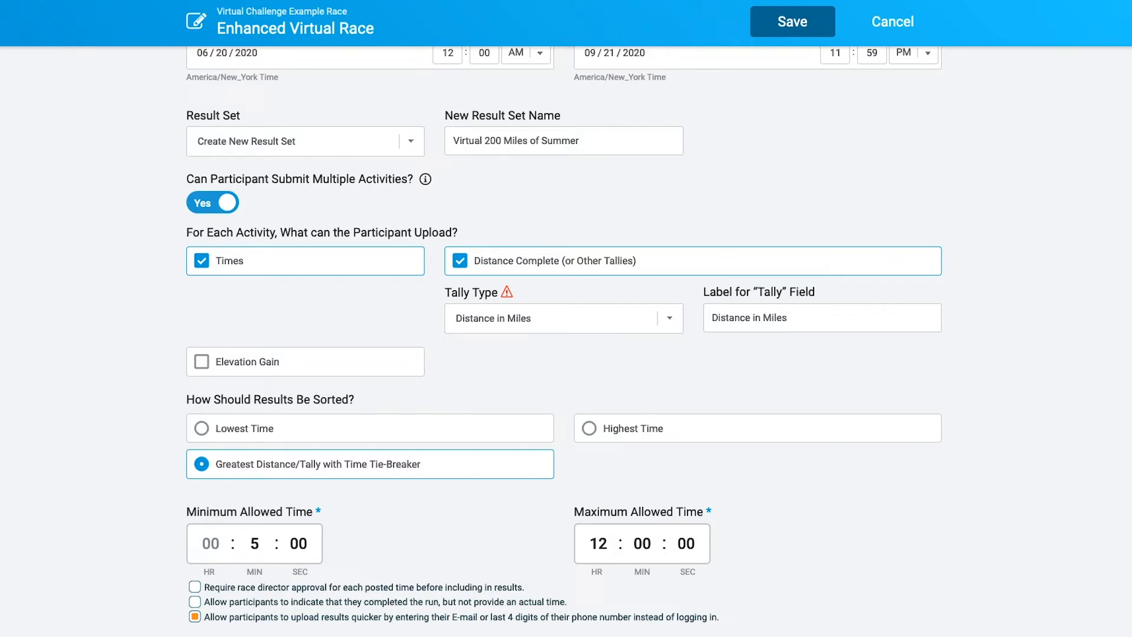
click(792, 22)
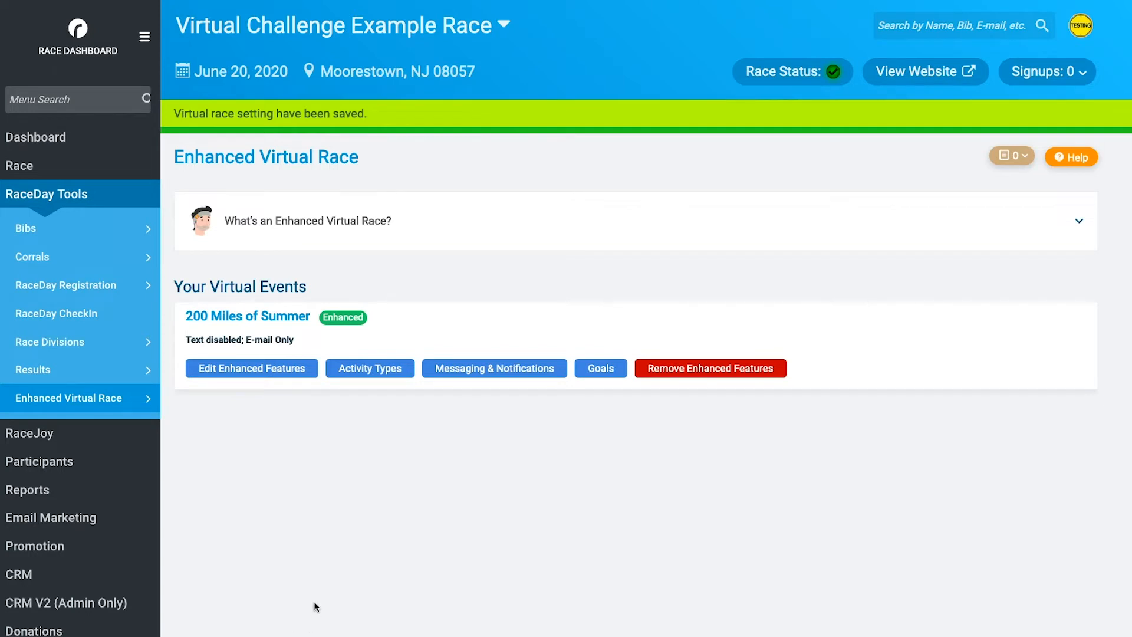
Step: Add a Run activity type to the 200 Miles of Summer event with a max tally of 200 miles
click(364, 370)
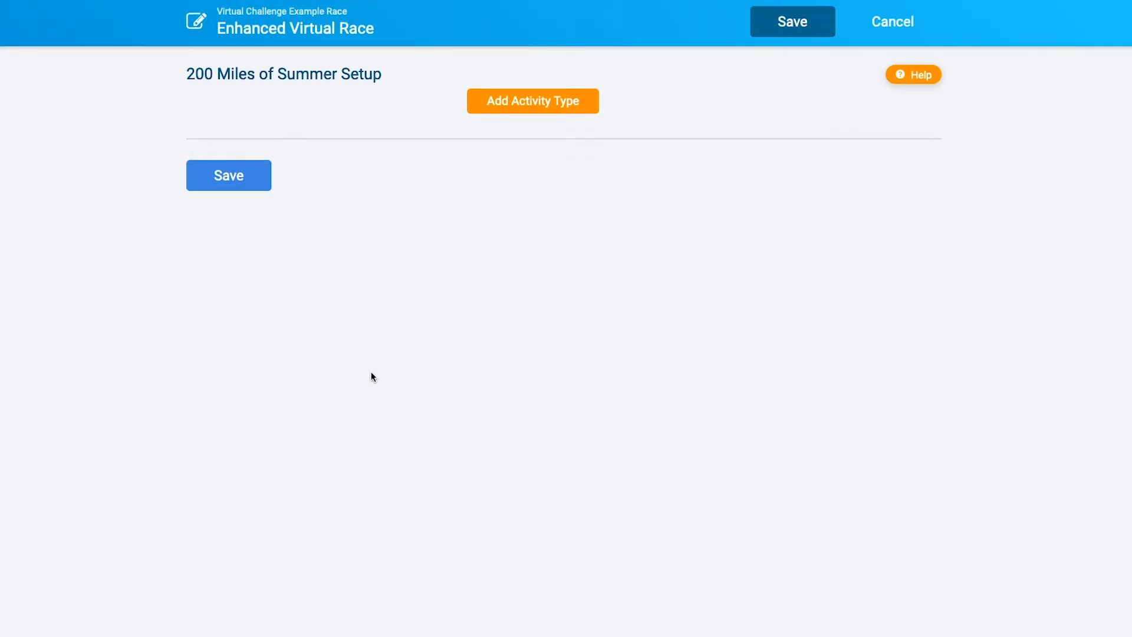
click(524, 109)
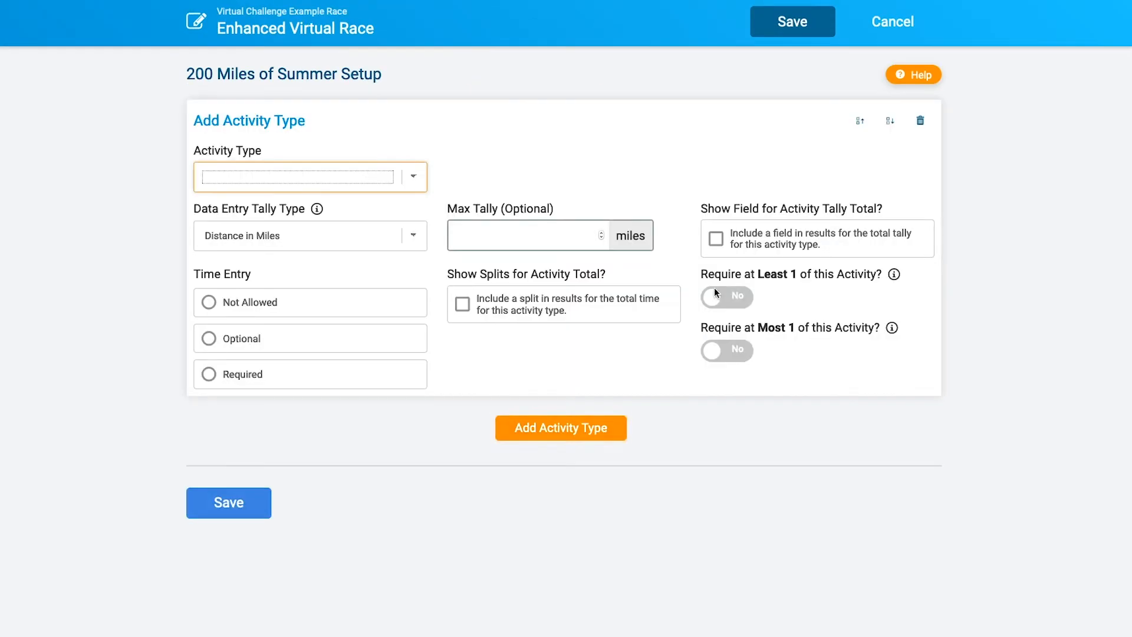
click(421, 175)
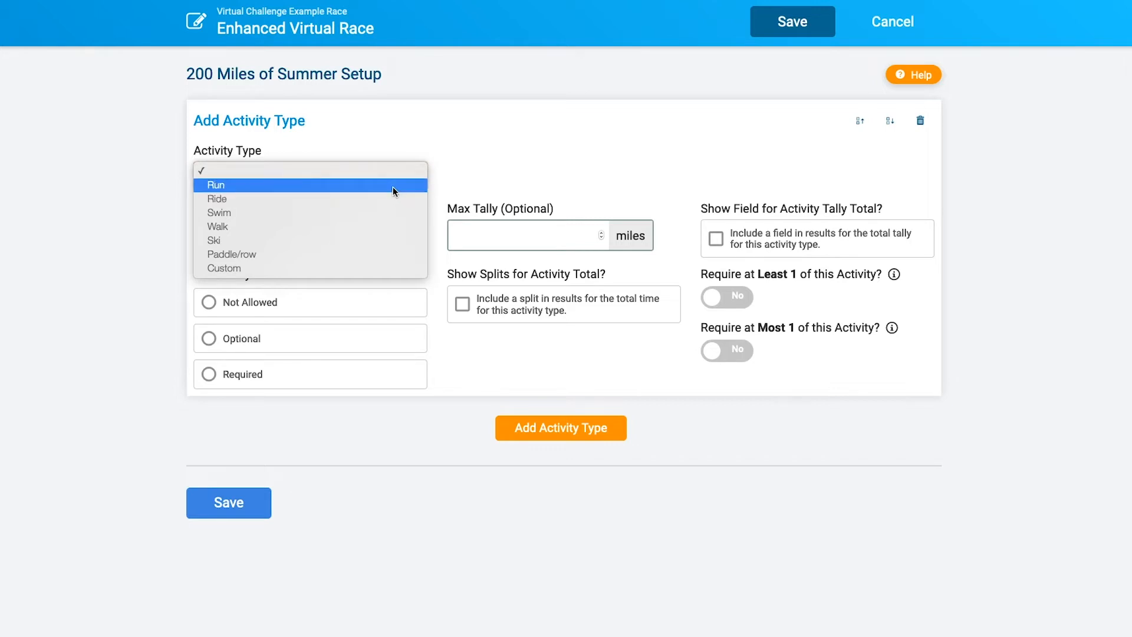
click(393, 186)
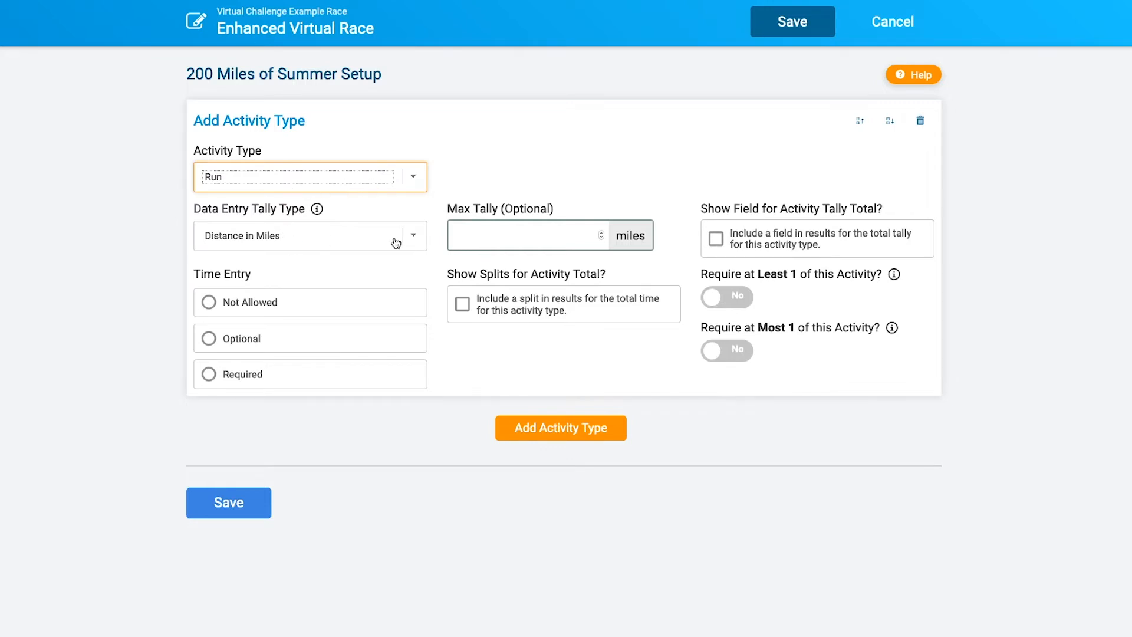
click(529, 240)
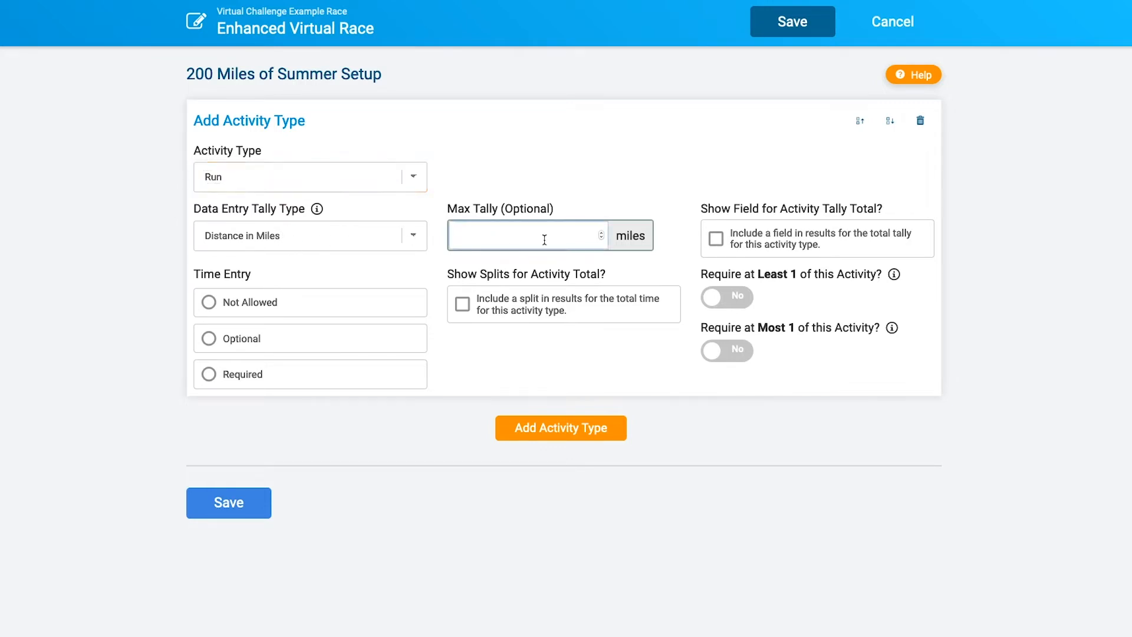
text(200)
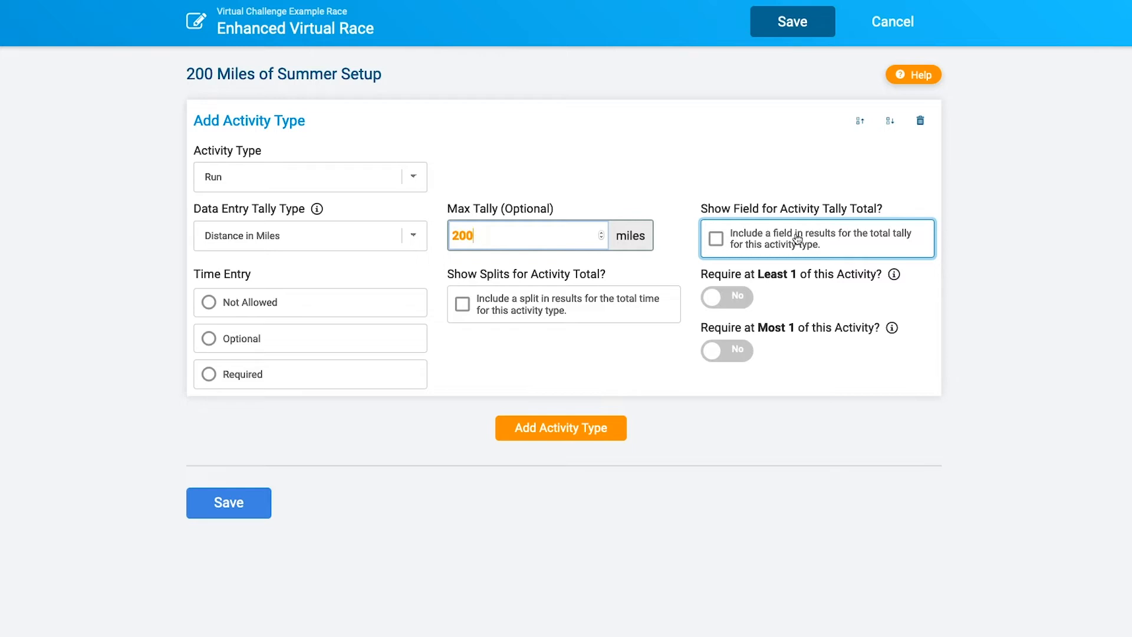
Step: Include the total tally field in results for the Run activity and make its time entry optional
click(747, 247)
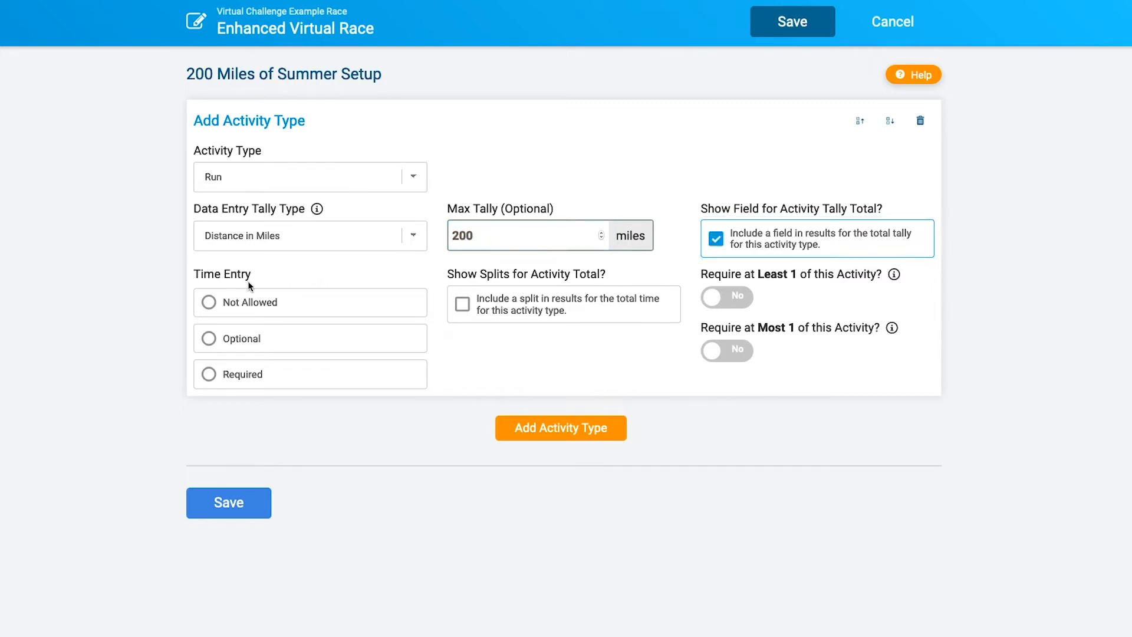
click(241, 341)
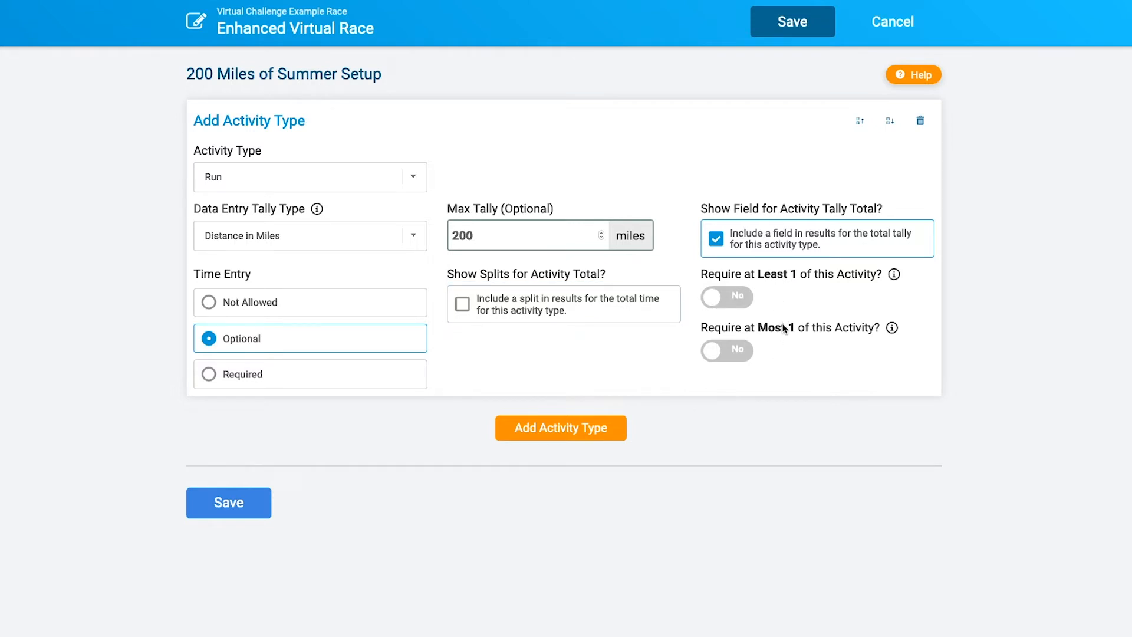
mouse_move(895, 274)
Step: Add a Ride activity type measured in distance in miles with a max tally of 200 miles
click(561, 430)
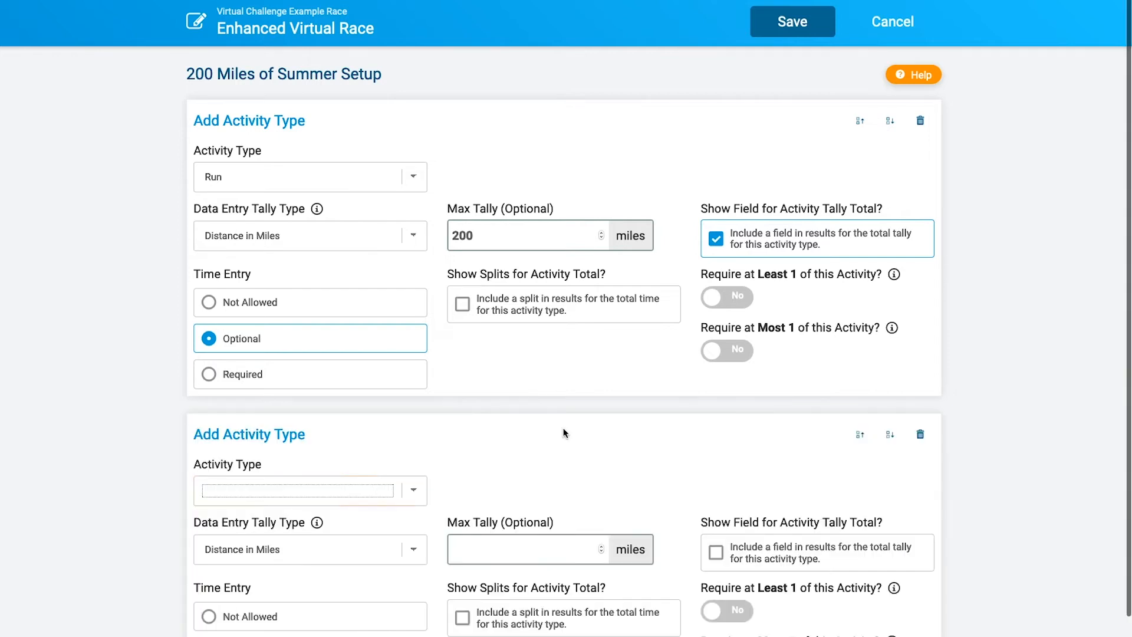
click(356, 491)
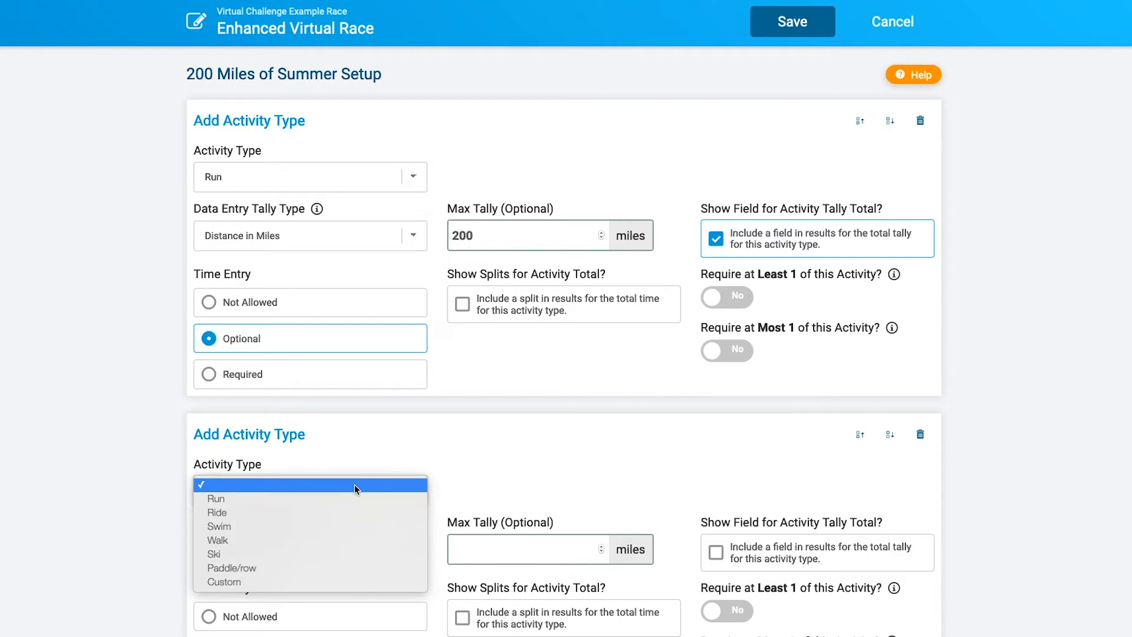
click(357, 510)
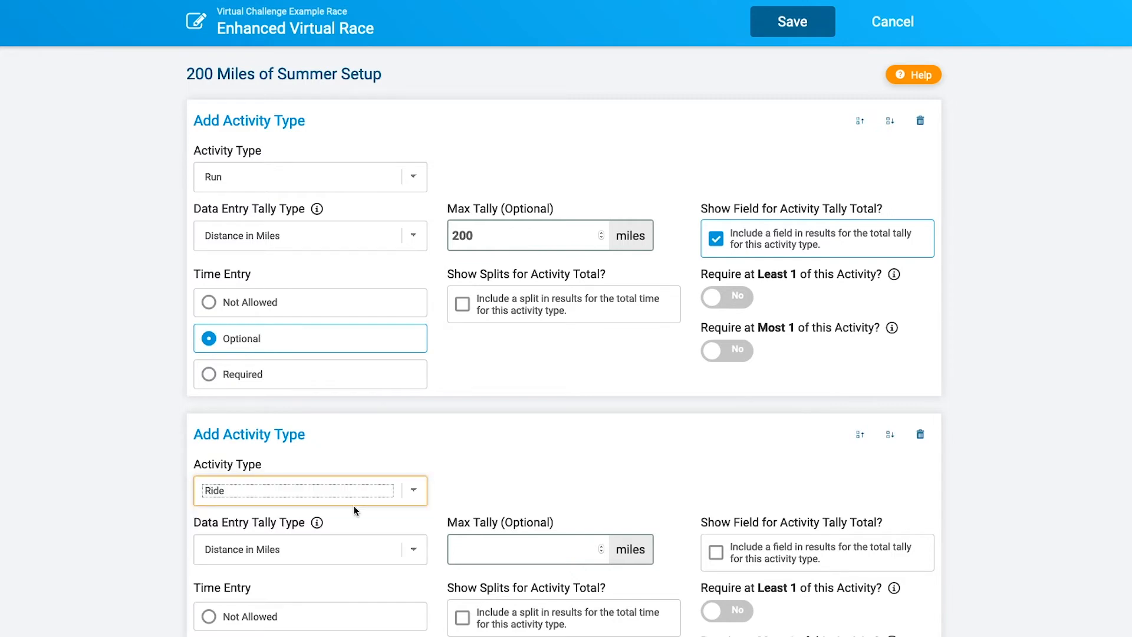
scroll(114, 502, down, 2)
click(462, 457)
text(200)
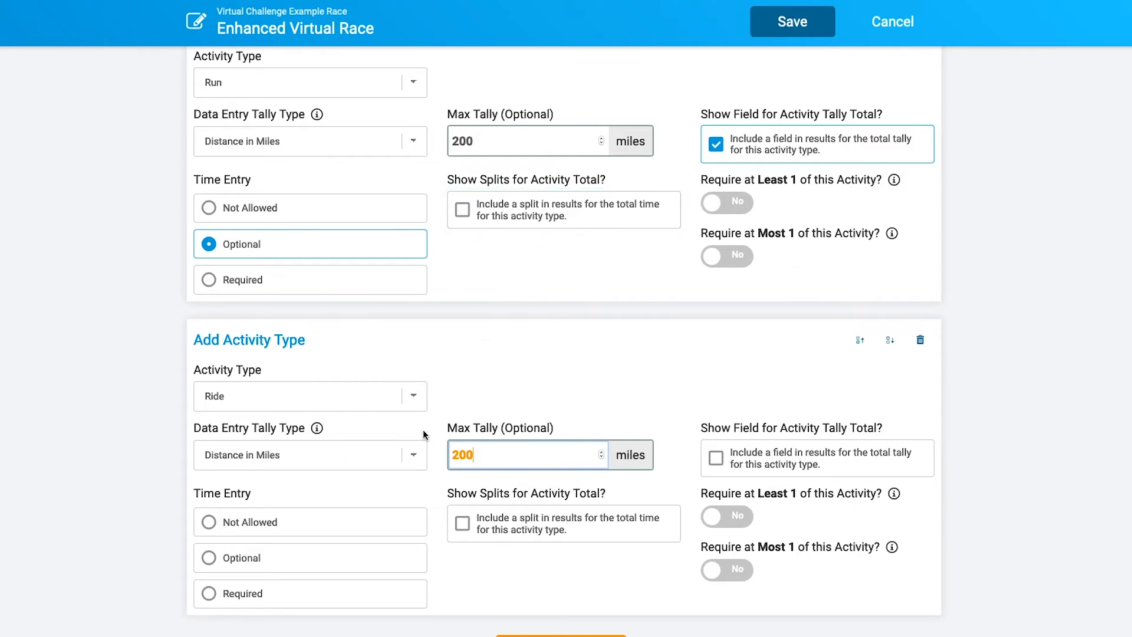
Step: Make time entry optional for Ride, include its total tally field in results, and save the activity types
click(264, 558)
click(747, 465)
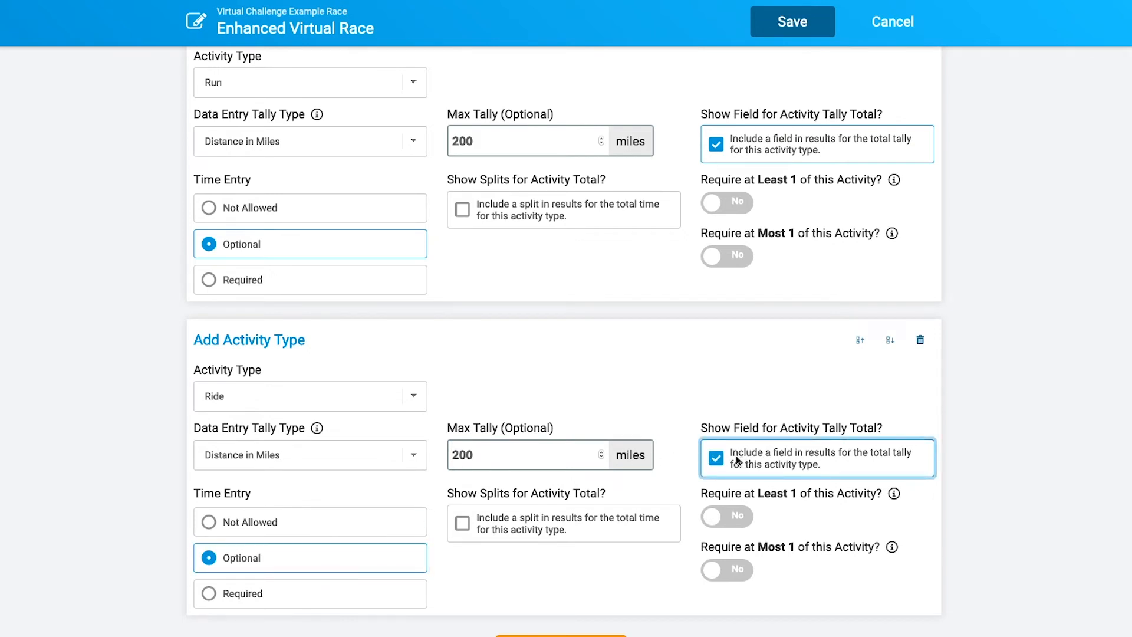
scroll(736, 459, down, 1)
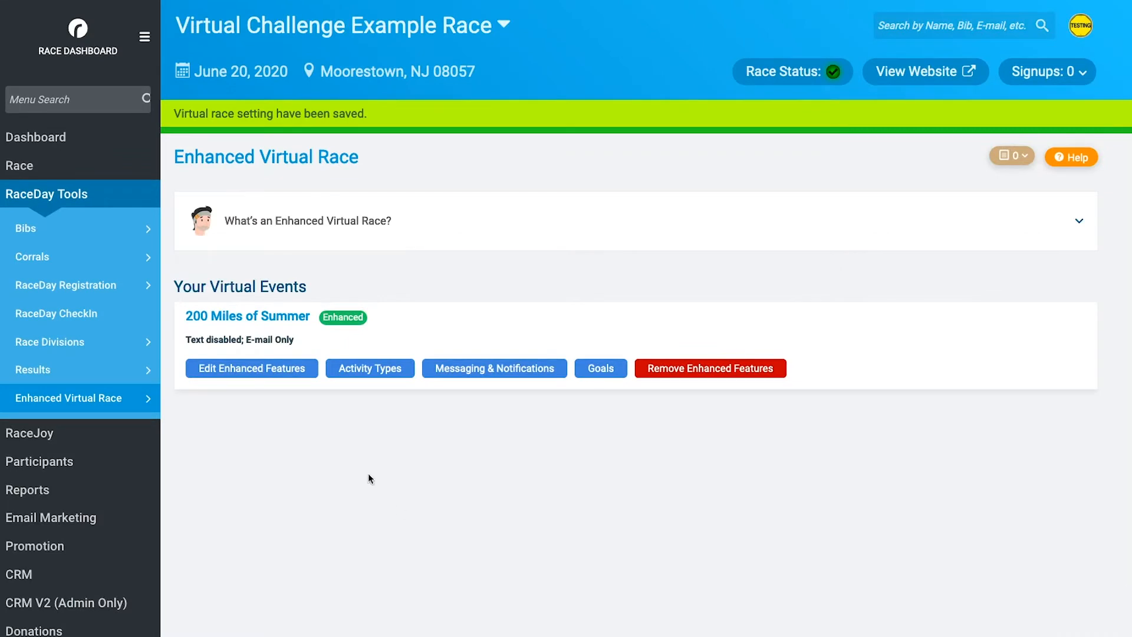
Step: Open the messaging and notification settings for 200 Miles of Summer and enable a custom Virtual Race Details Page
click(471, 376)
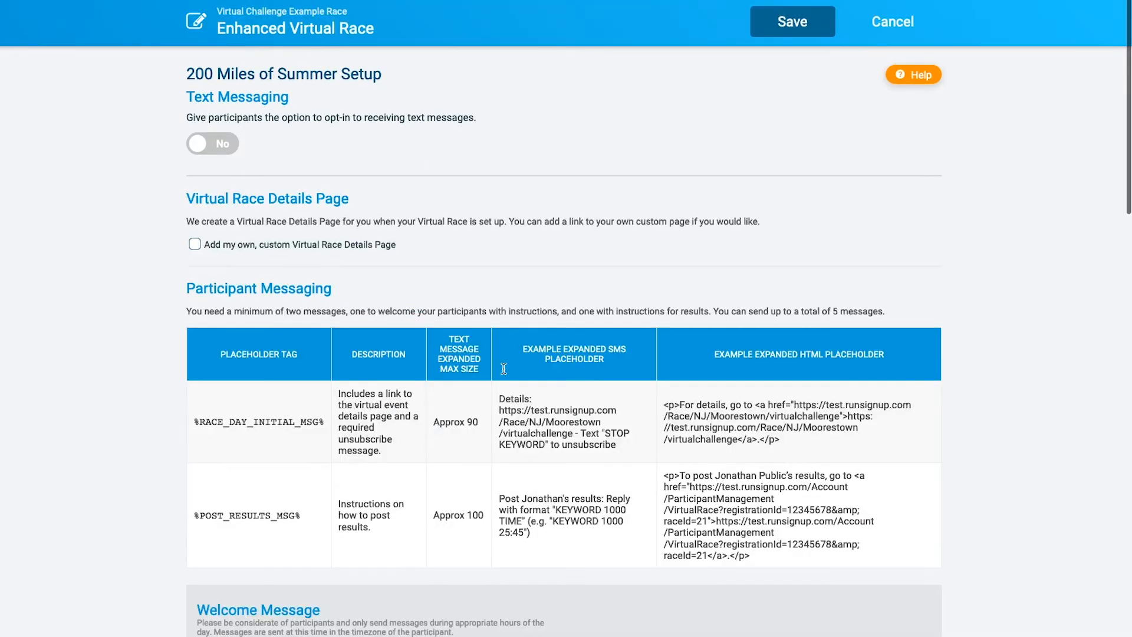
click(289, 245)
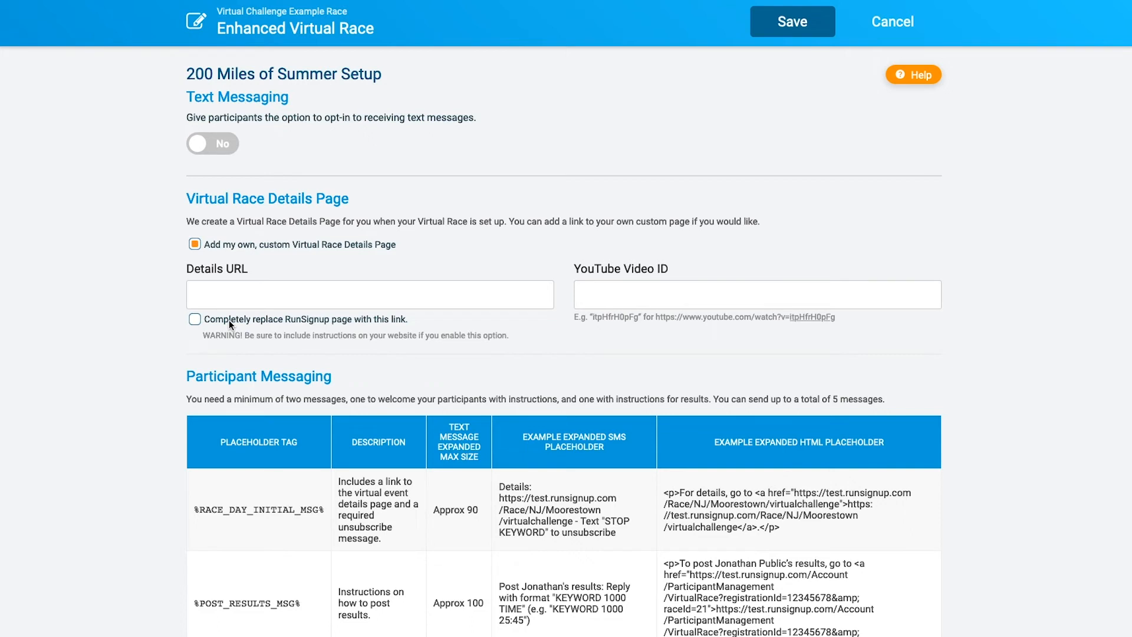
scroll(232, 324, down, 2)
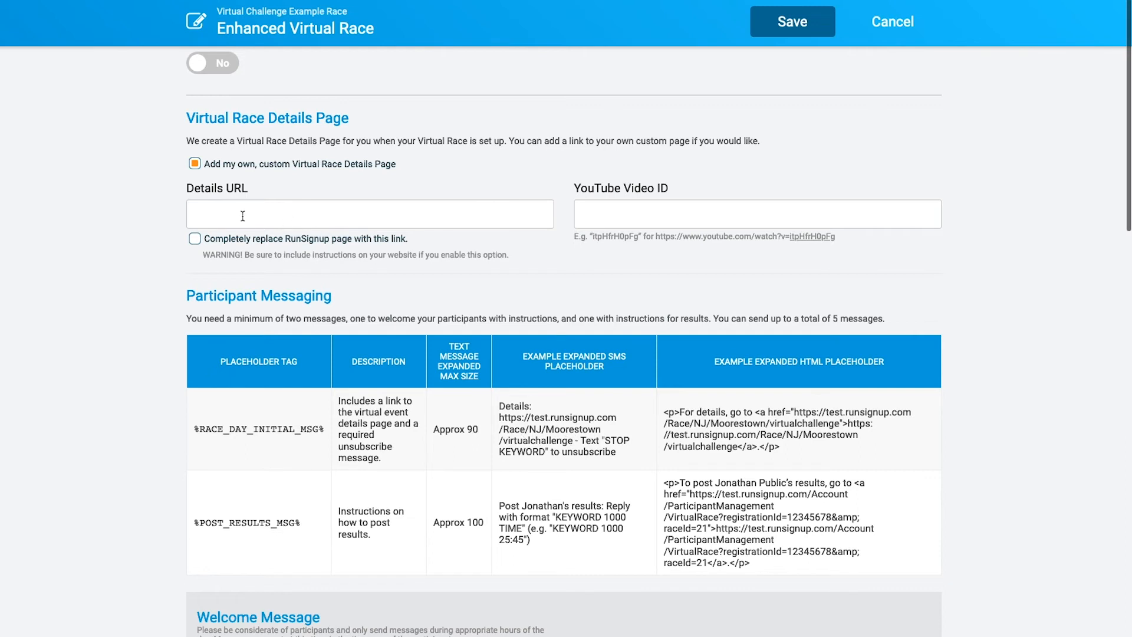
scroll(244, 216, up, 1)
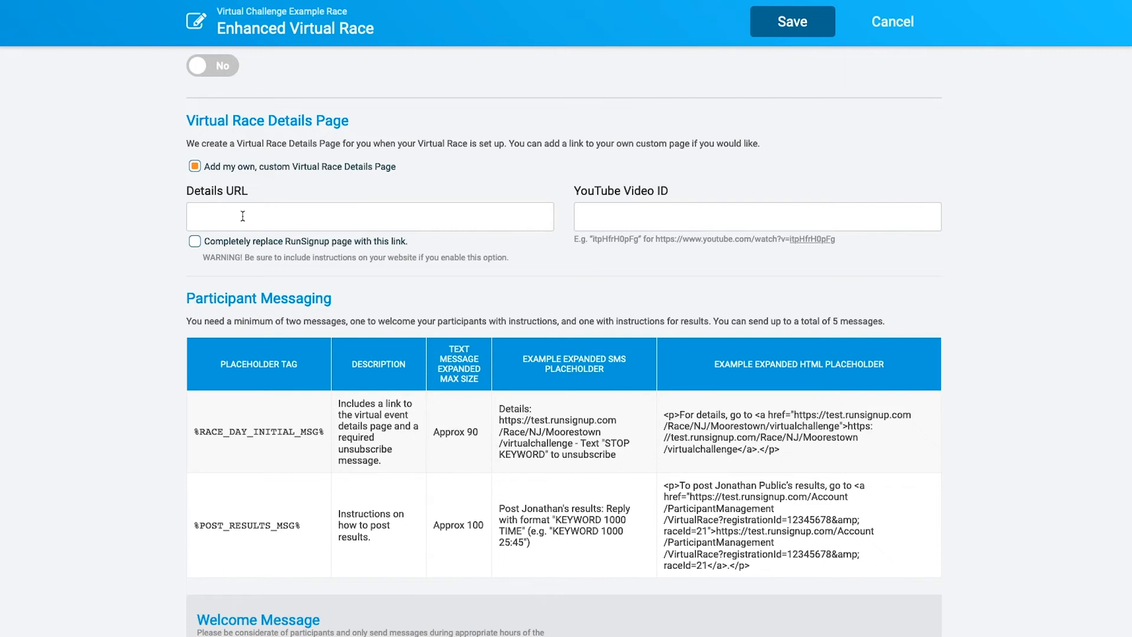
Step: Set the Welcome Message's send date to 06/20/2020
scroll(242, 216, down, 7)
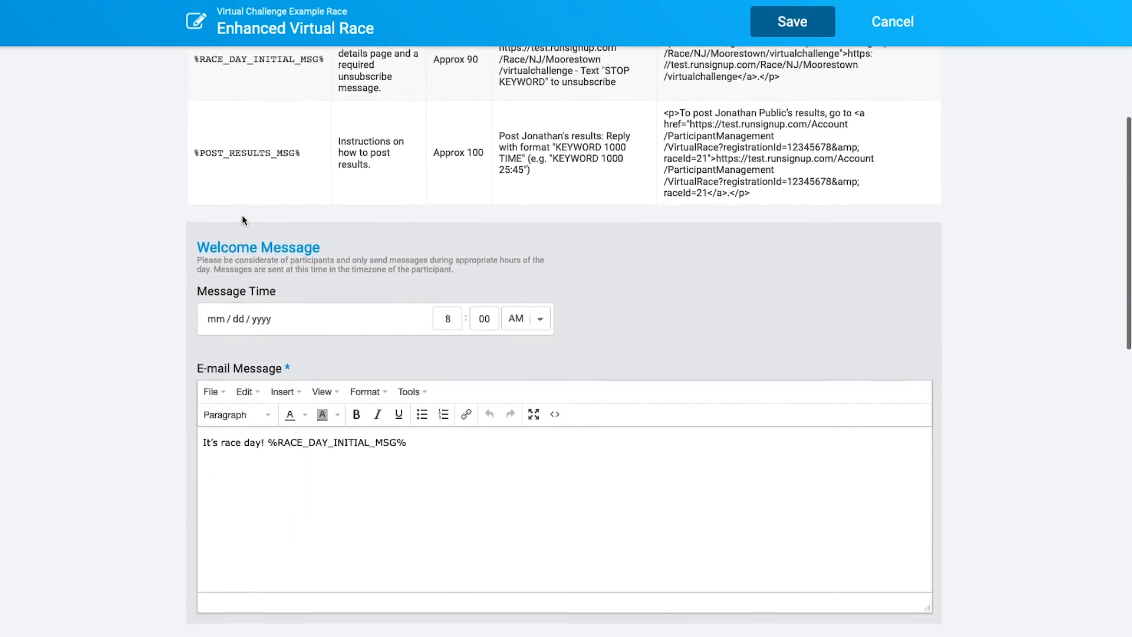
scroll(242, 218, down, 1)
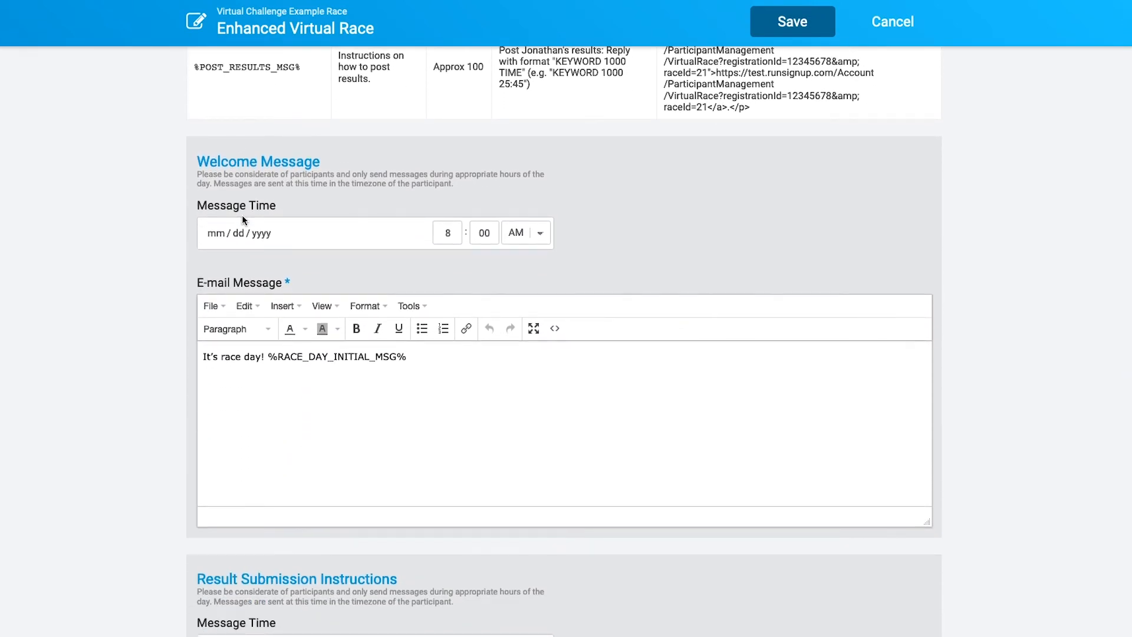
scroll(174, 255, up, 1)
click(213, 286)
text(06 / 20 / )
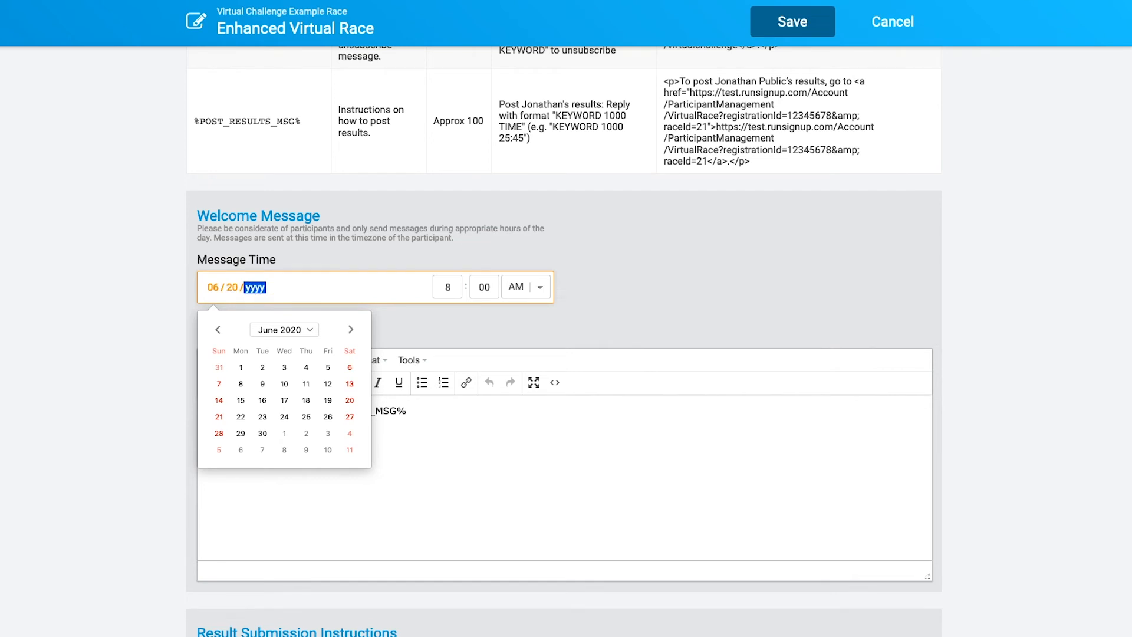
text(2020)
click(74, 277)
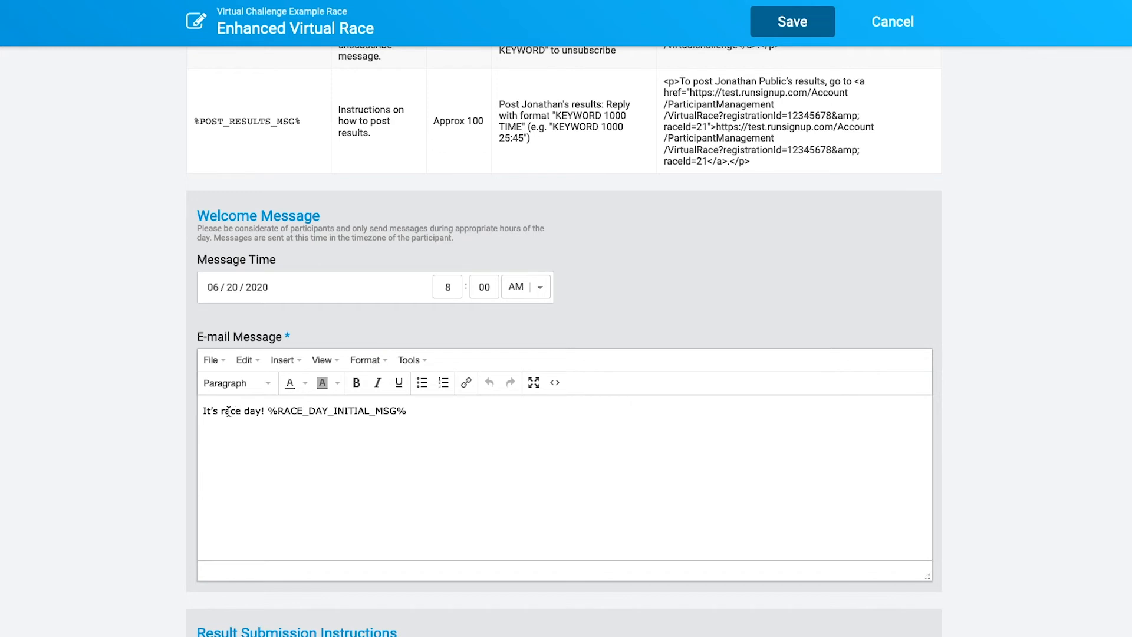
Step: Replace "It's race day" in the Welcome Message e-mail with "The summer challenge is here", keeping the placeholder tag
drag(261, 410, 175, 411)
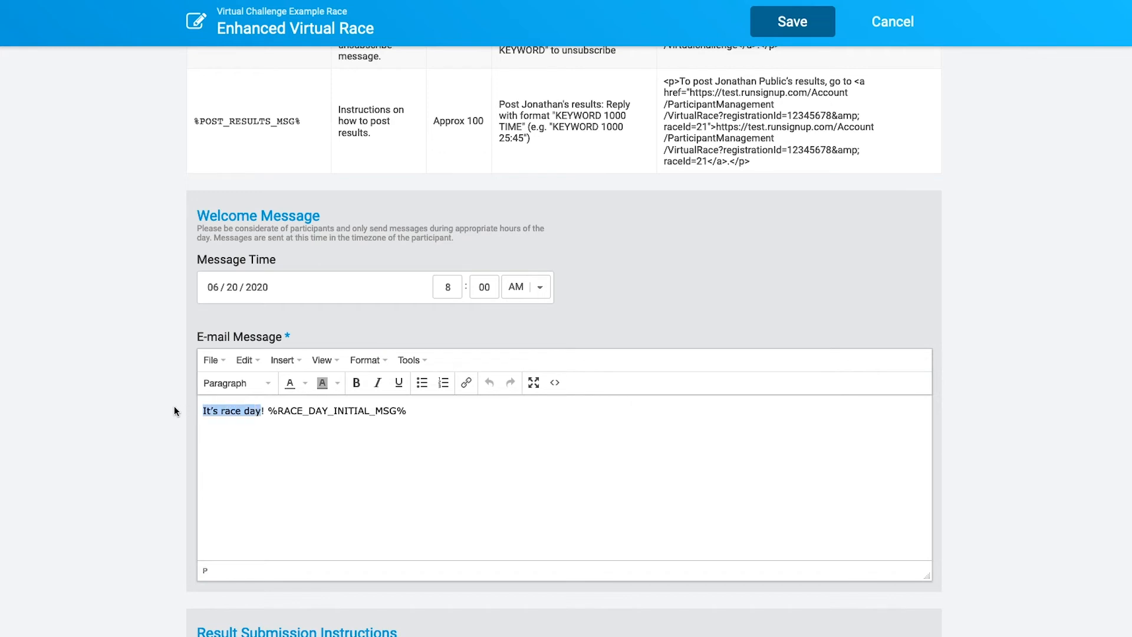
text(The summer ch)
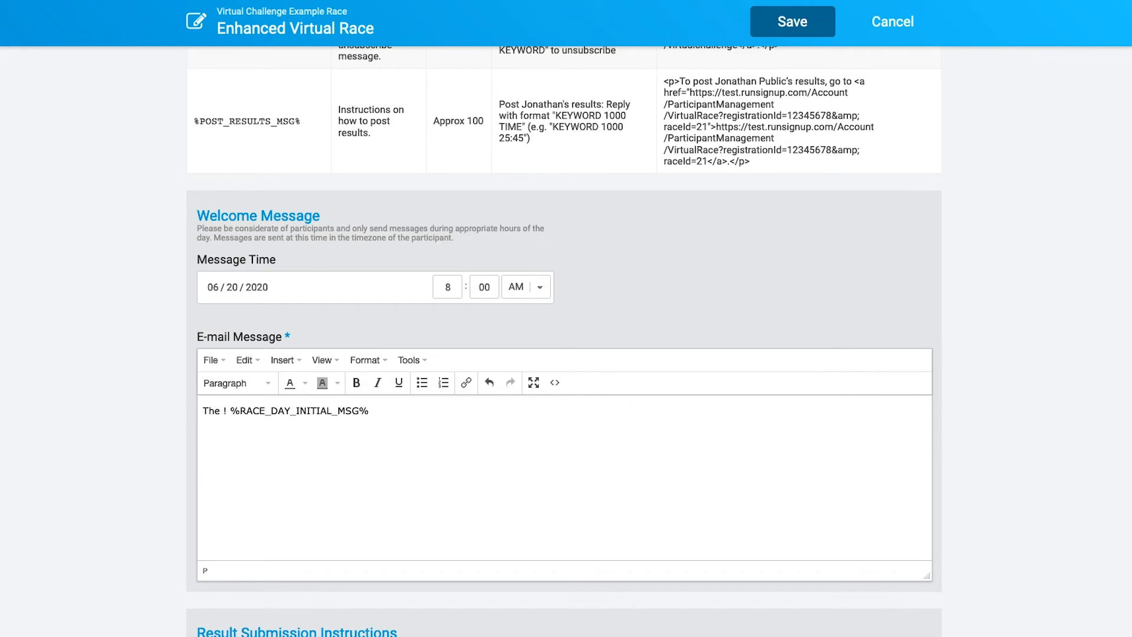
text(allenge is here)
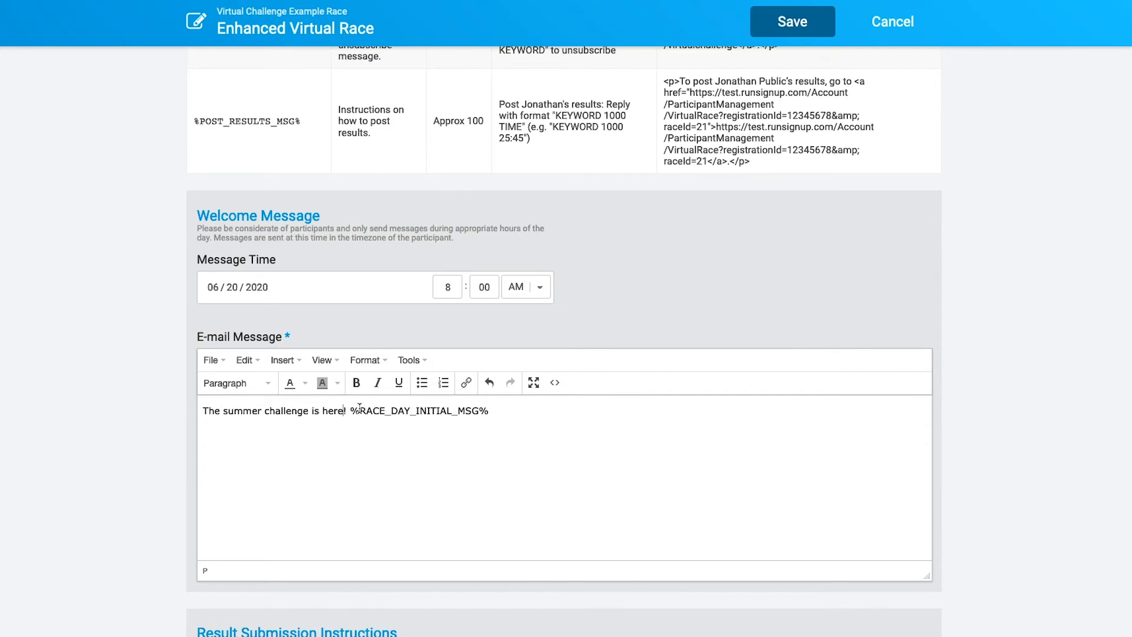
Step: Examine the %RACE_DAY_INITIAL_MSG% placeholder in the Welcome Message, its expanded example in the placeholder table, and the message date
drag(350, 411, 491, 411)
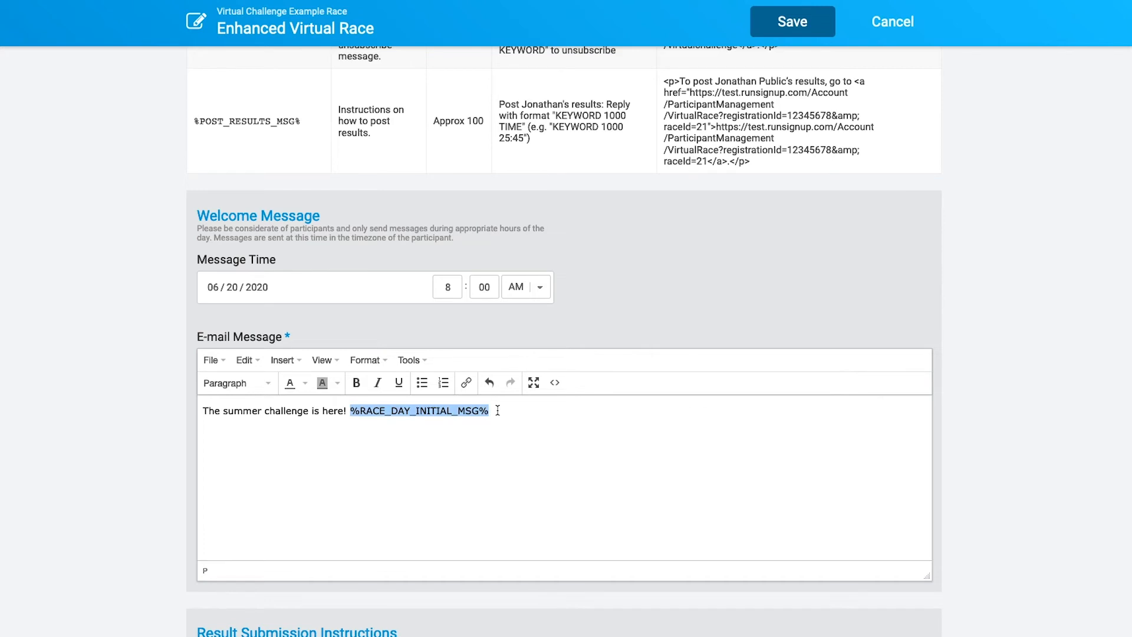
scroll(501, 411, up, 1)
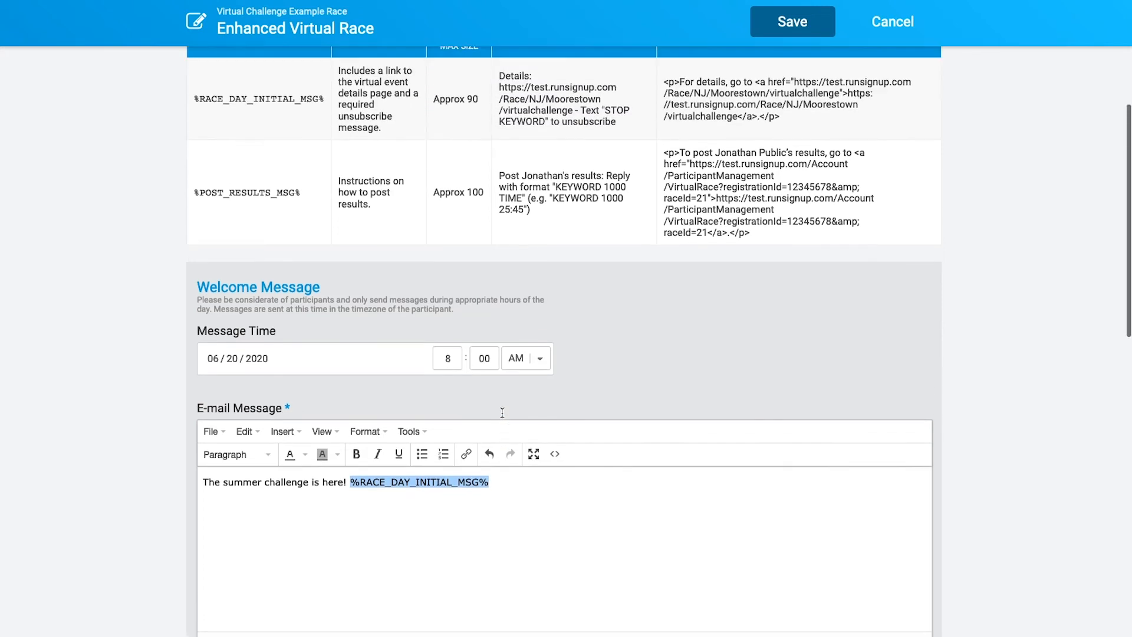
scroll(502, 412, up, 1)
drag(195, 145, 325, 147)
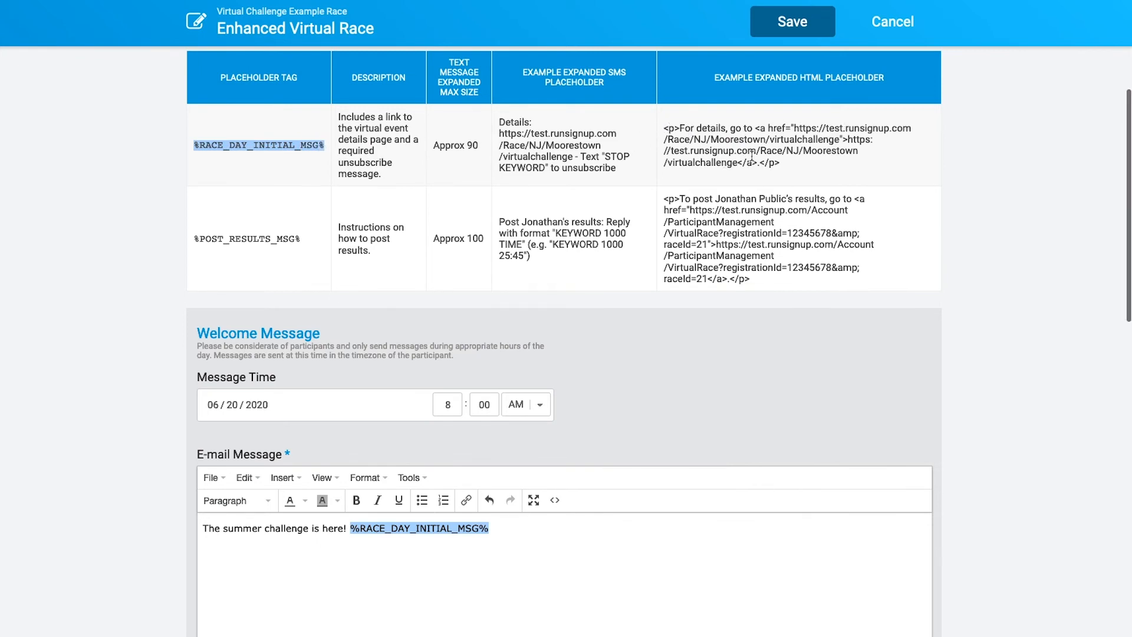
scroll(532, 201, up, 3)
scroll(532, 204, up, 2)
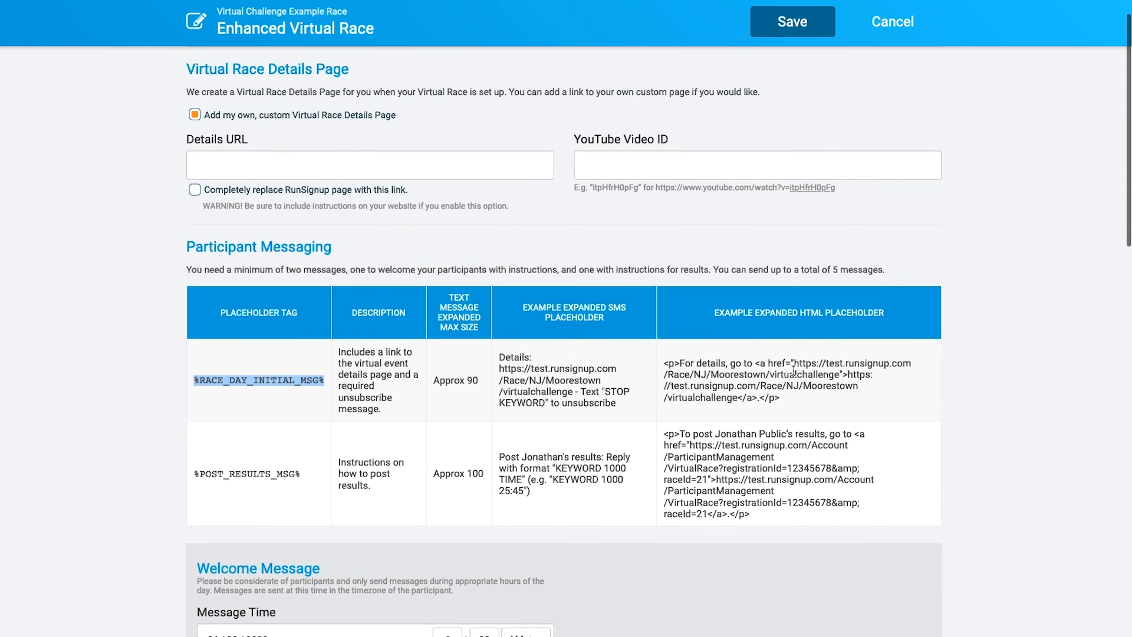
scroll(556, 379, down, 6)
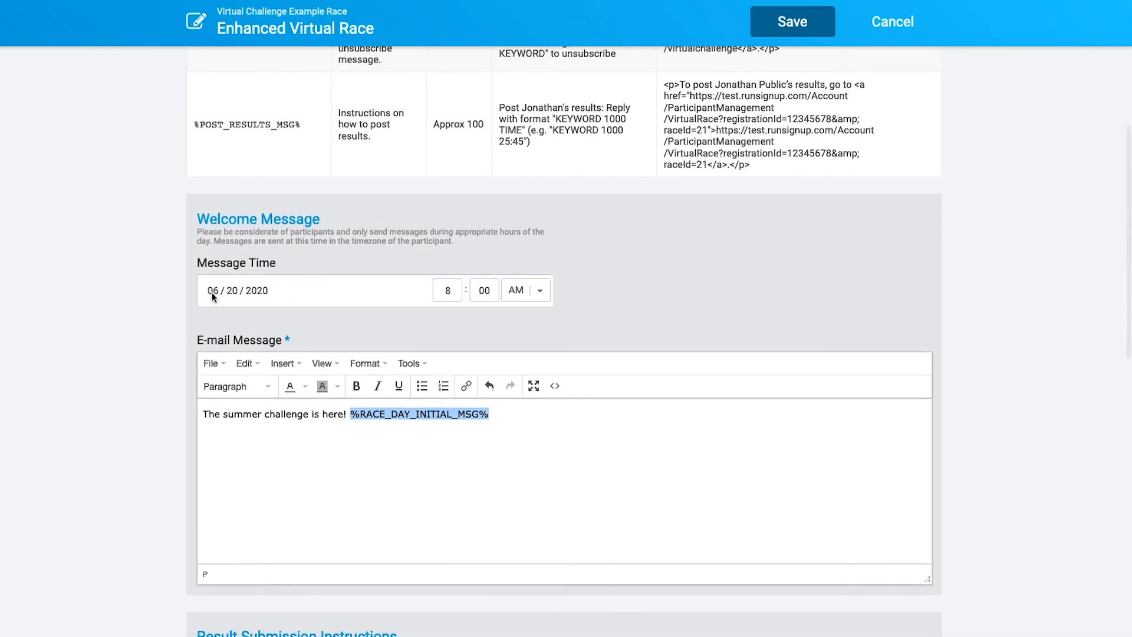
click(211, 292)
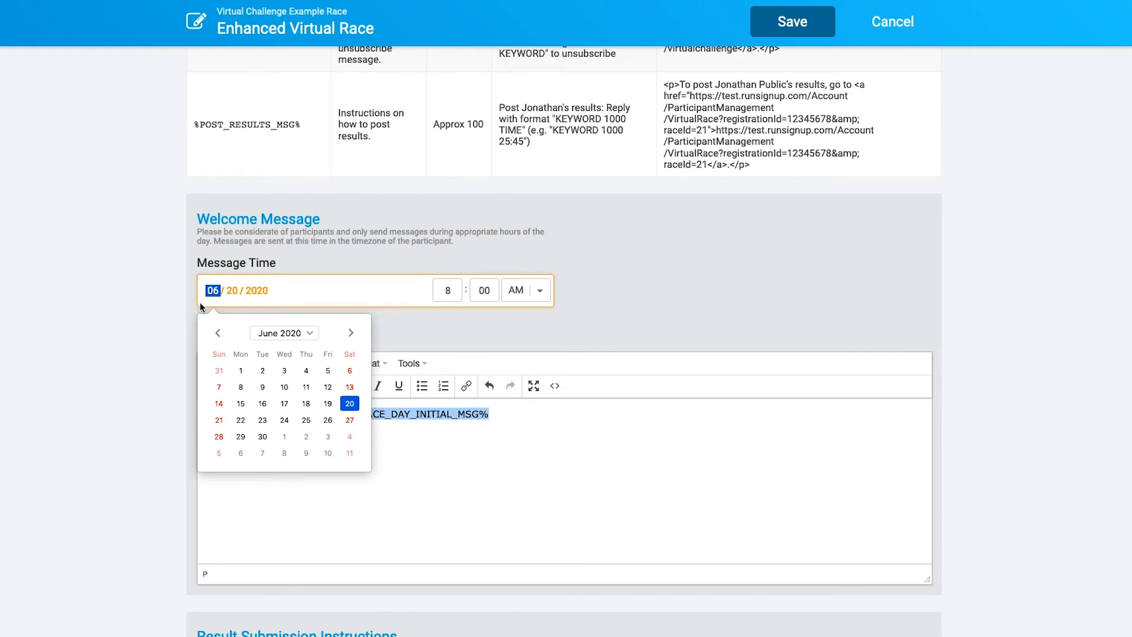
click(112, 332)
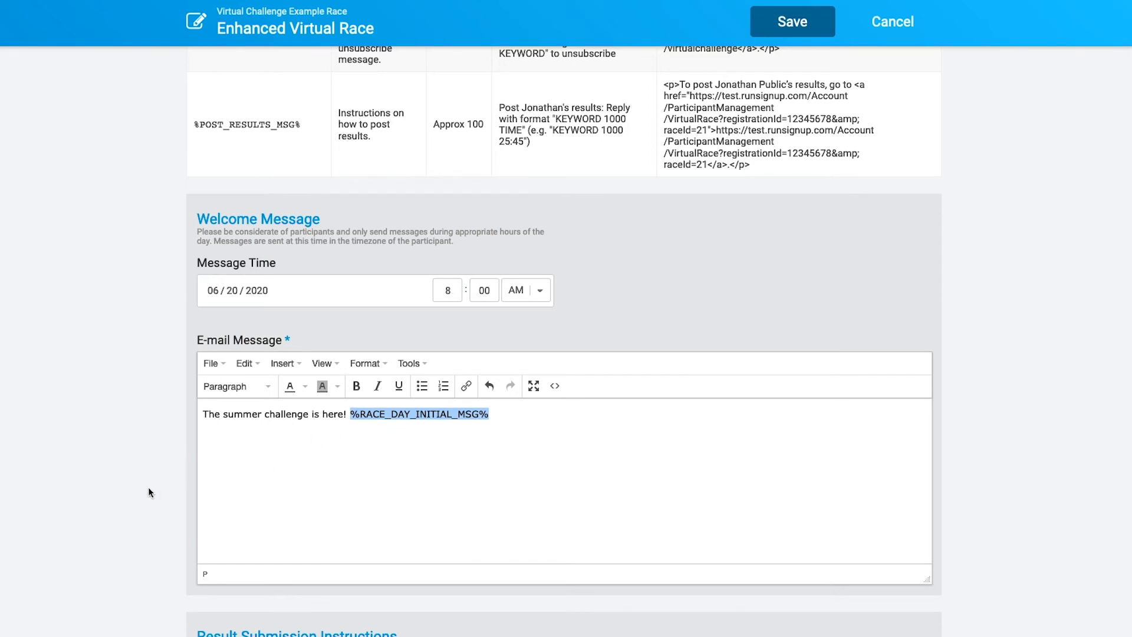
Step: Set the Result Submission Instructions message date to 06/20/2020, matching the Welcome Message
scroll(113, 491, down, 4)
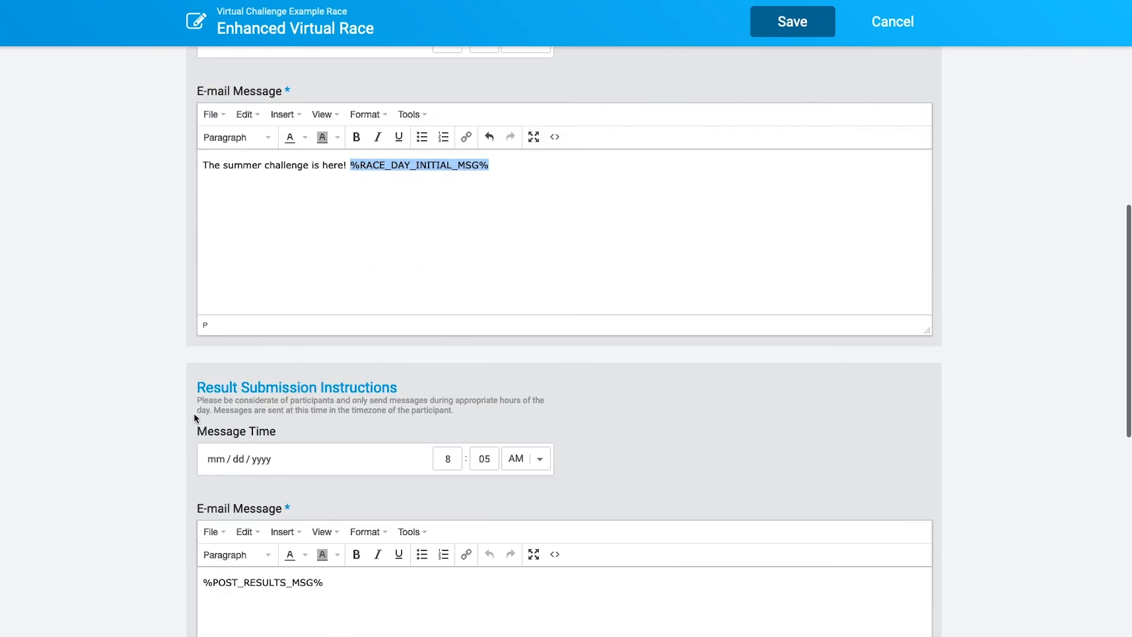
click(213, 460)
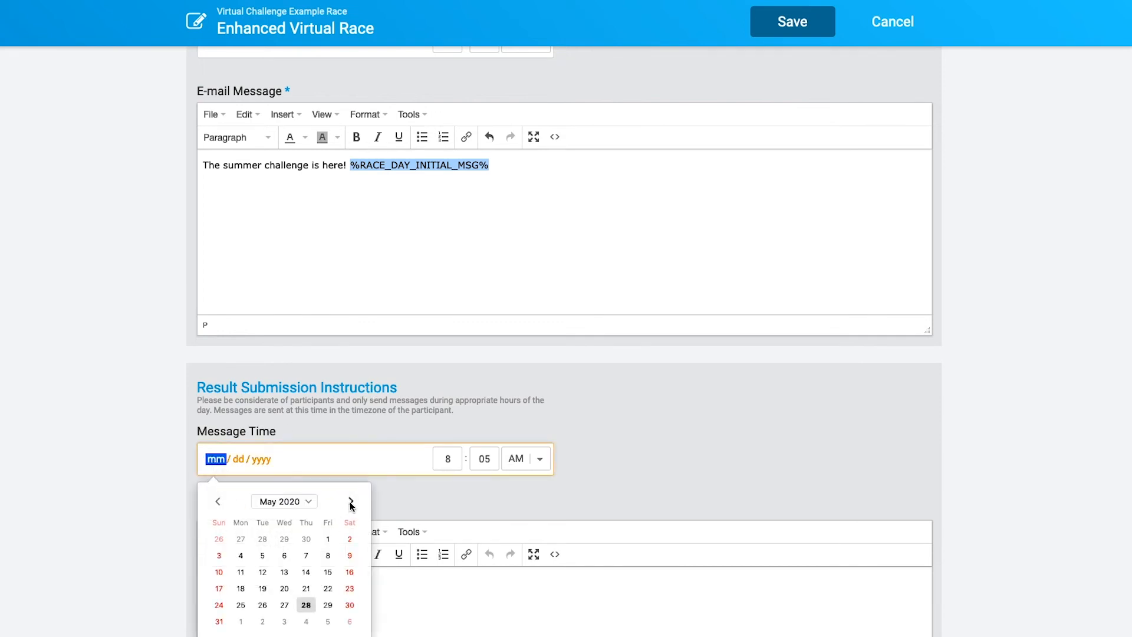
click(241, 622)
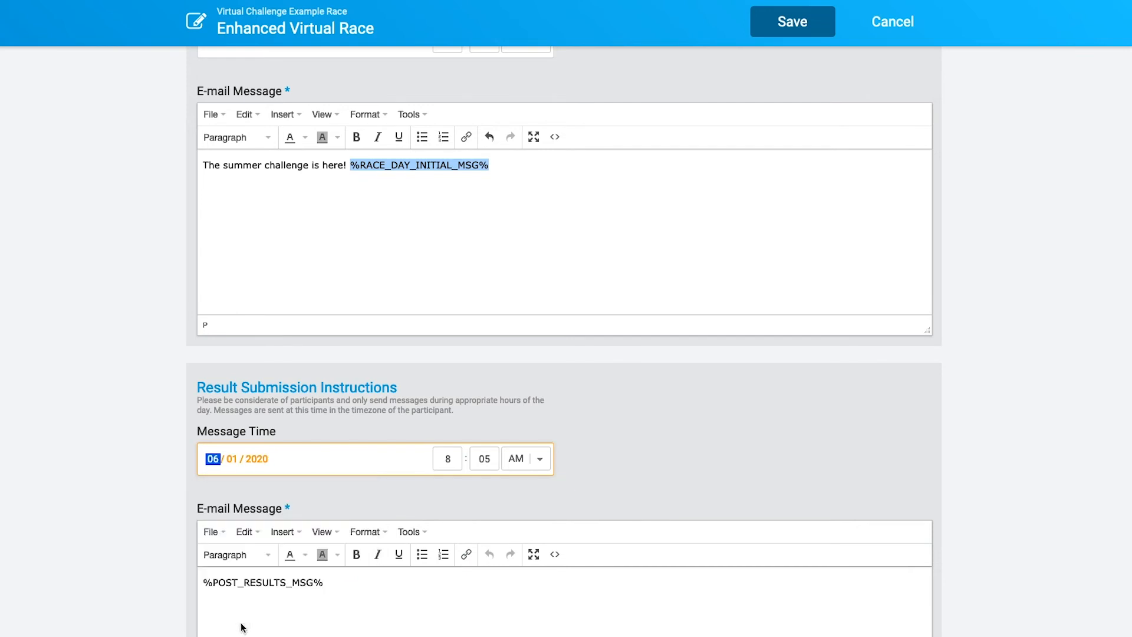
click(115, 457)
scroll(115, 457, up, 2)
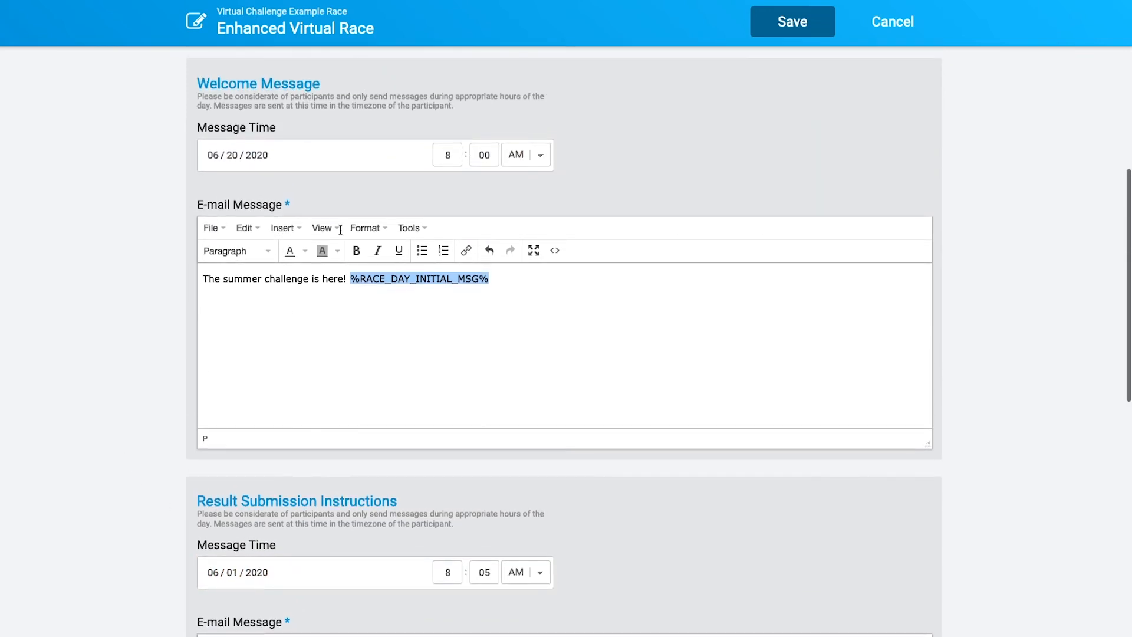
click(230, 577)
text(20)
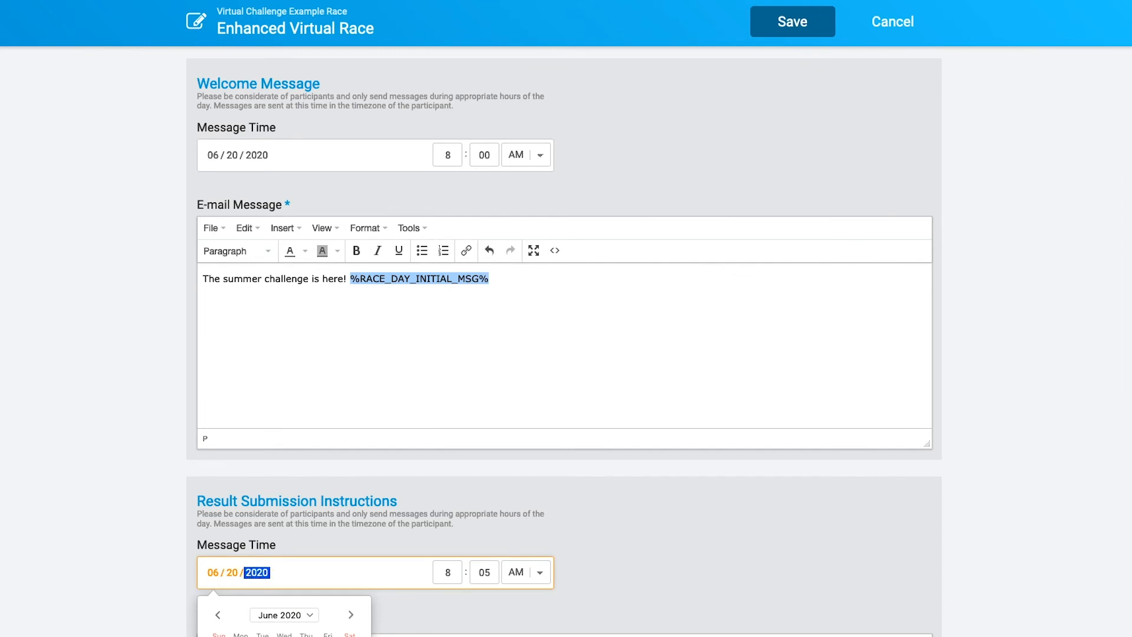
click(112, 576)
Step: Set the hour of the Result Submission Instructions message time to 10 AM
click(448, 573)
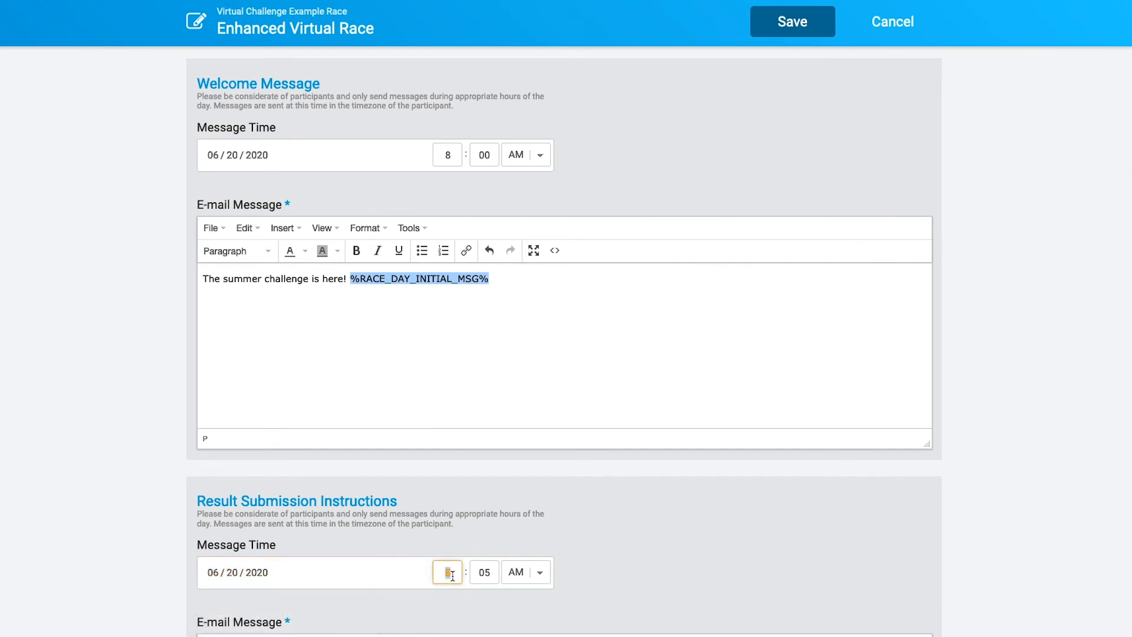
text(10)
click(662, 576)
Step: Examine the %POST_RESULTS_MSG% placeholder's expanded HTML example and its use in the Result Submission Instructions e-mail
scroll(196, 260, up, 5)
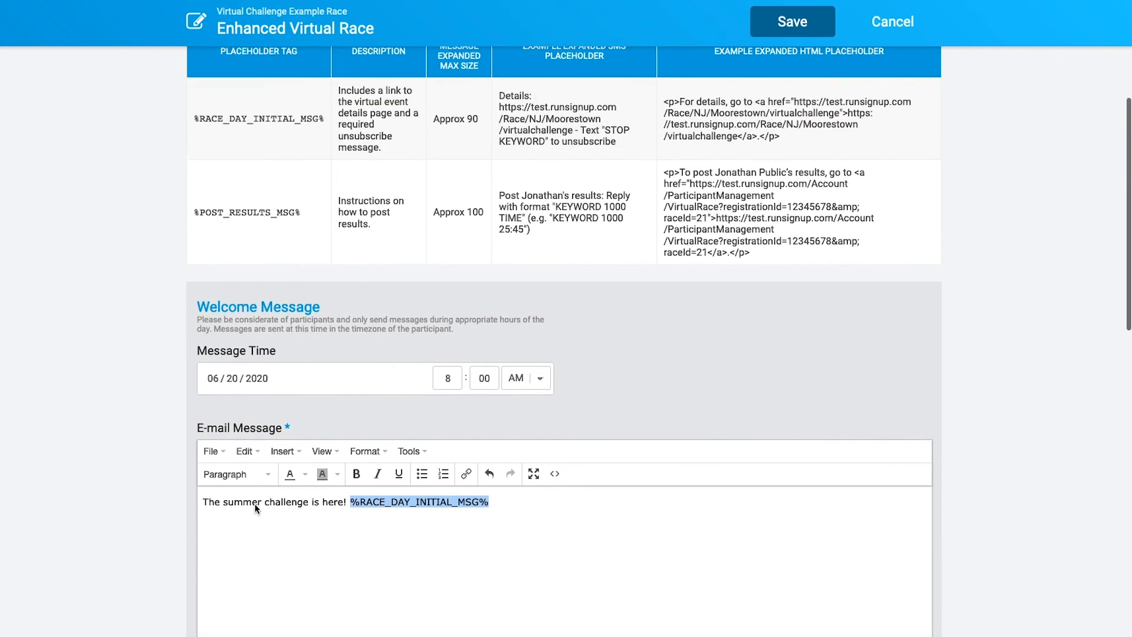
drag(195, 265, 300, 264)
drag(680, 226, 822, 276)
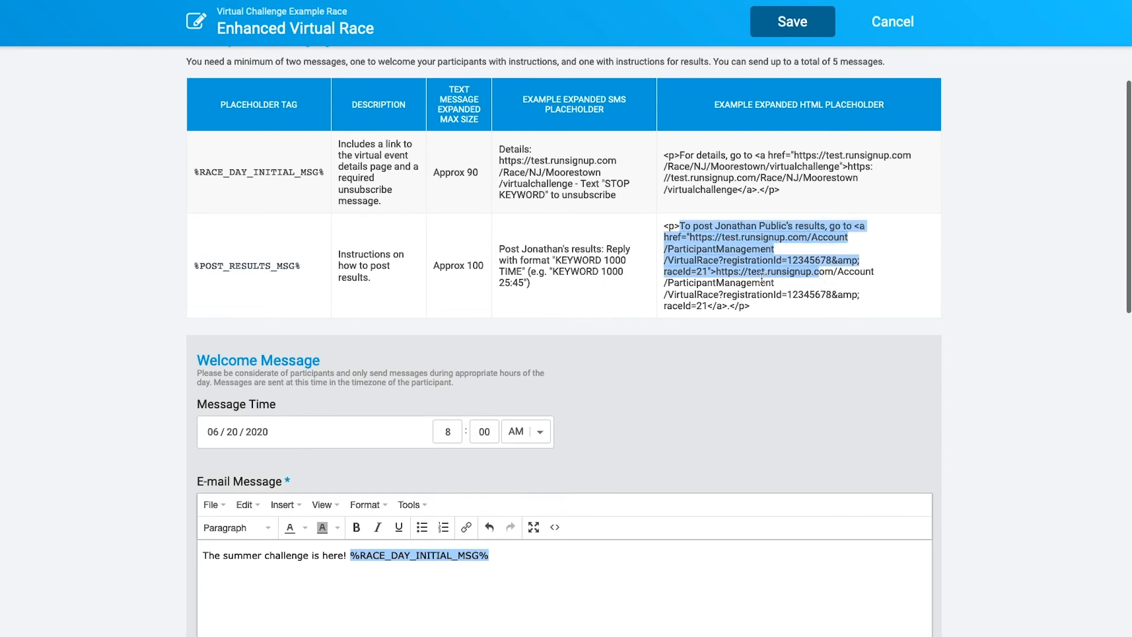
scroll(91, 371, down, 8)
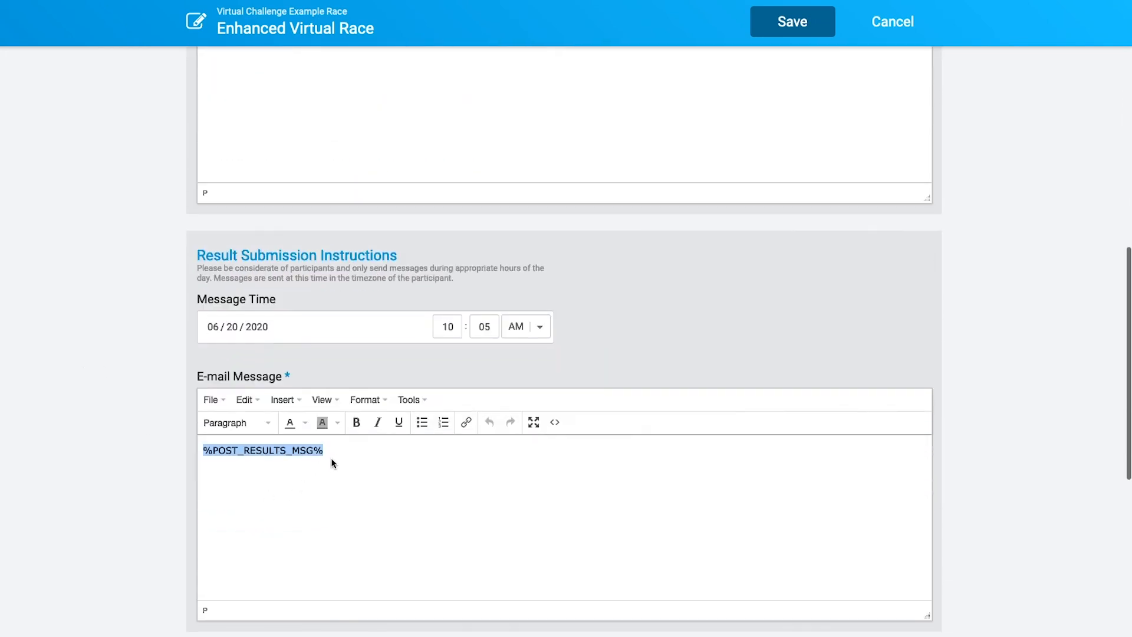
Step: Set the Reminder #1 message date to 07/20/2020
click(330, 457)
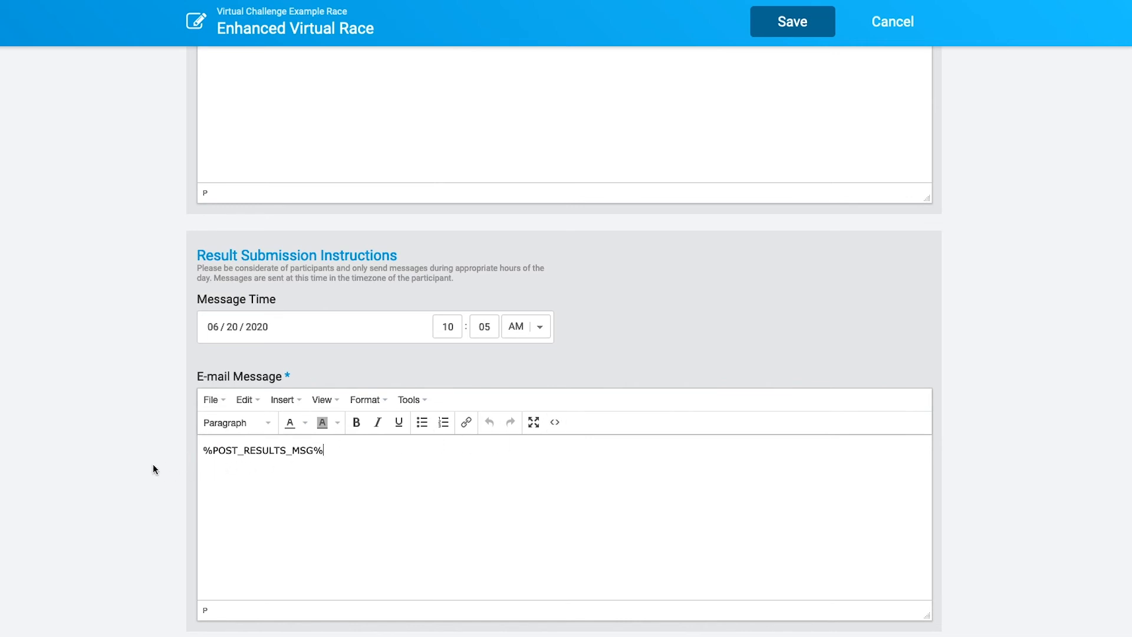
scroll(153, 463, down, 8)
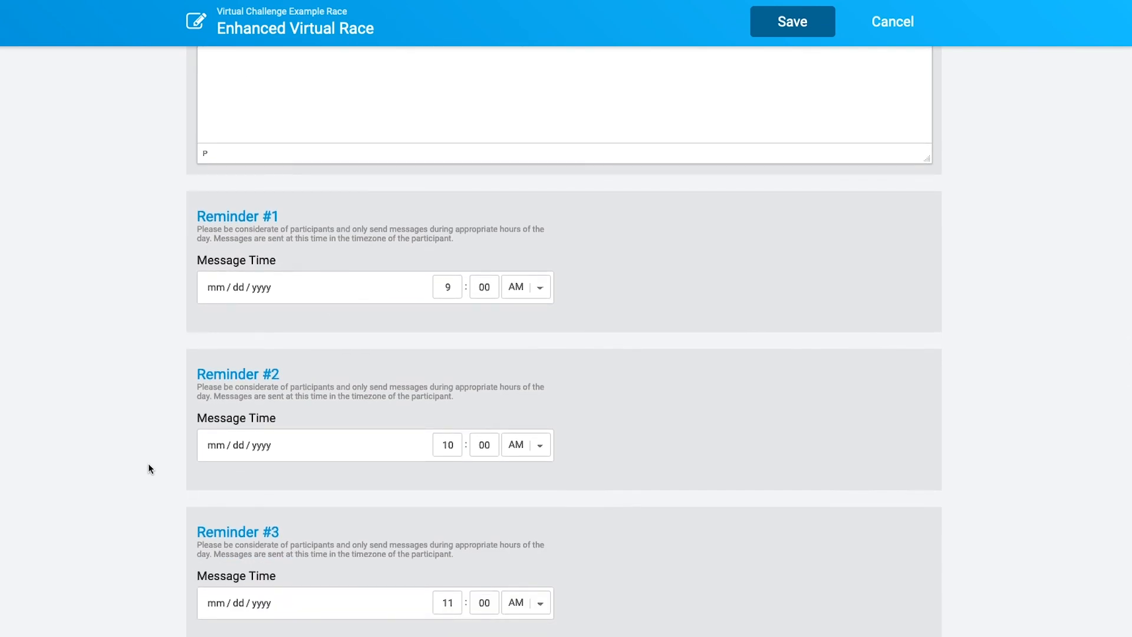
click(219, 289)
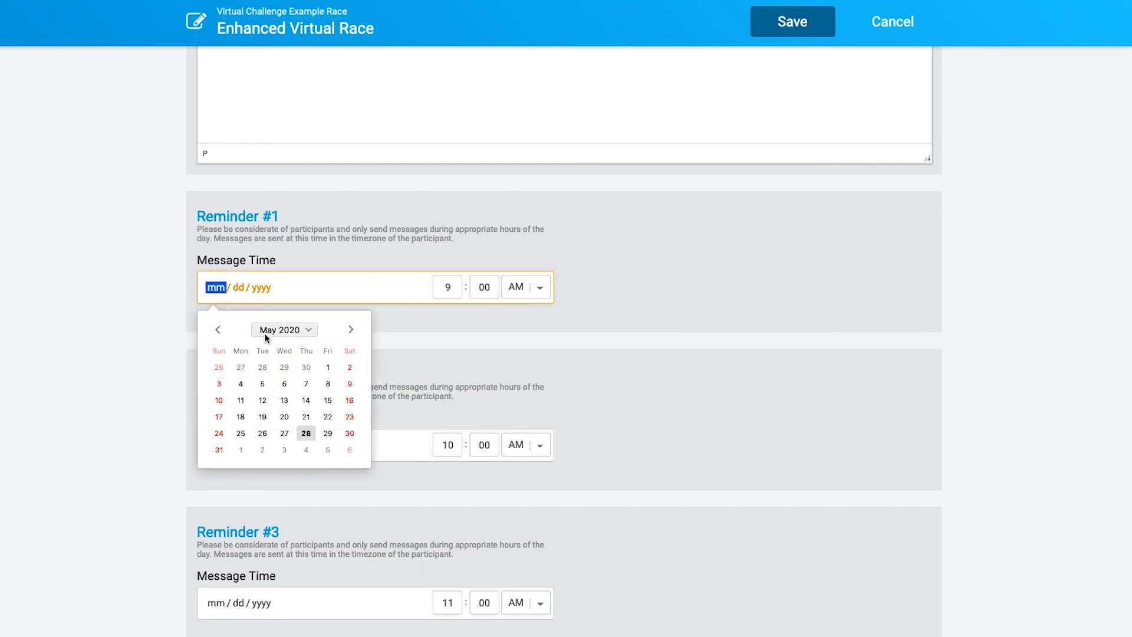
click(351, 330)
click(351, 329)
click(240, 417)
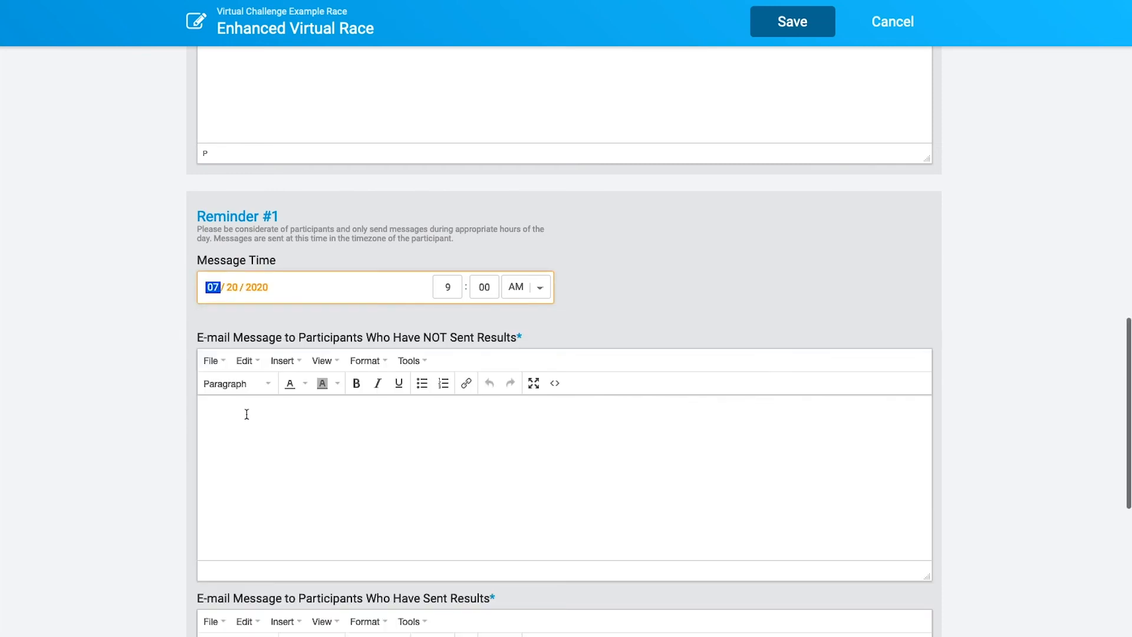
click(345, 444)
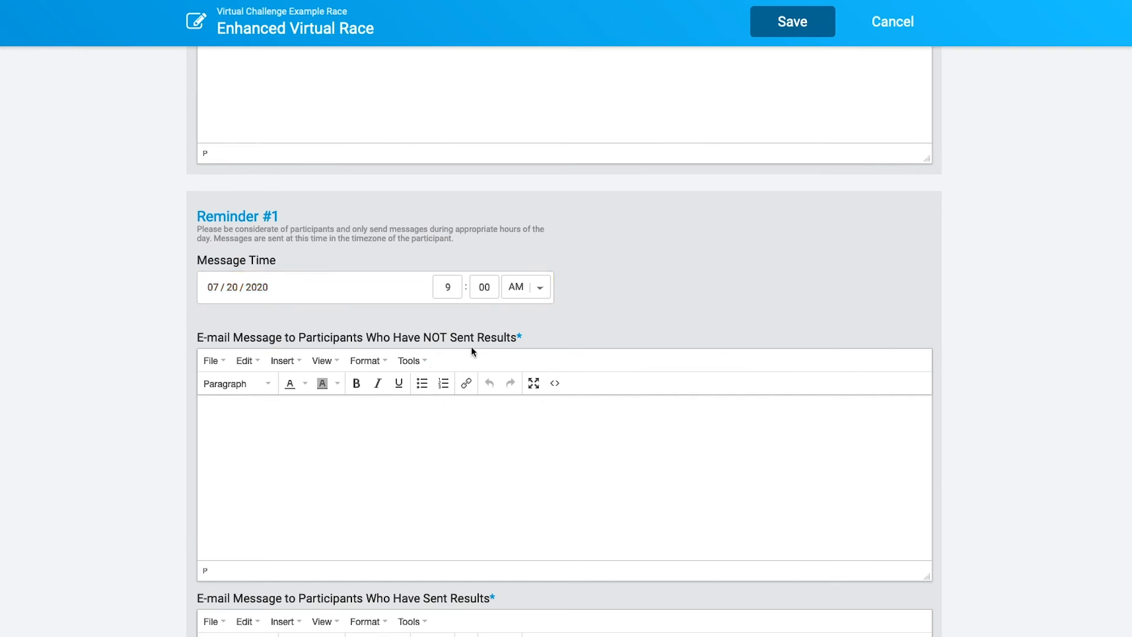
Step: Examine Reminder #1's separate e-mail messages for participants who have and have not sent results, and the sections below them
drag(516, 338, 438, 345)
scroll(427, 344, down, 4)
click(392, 512)
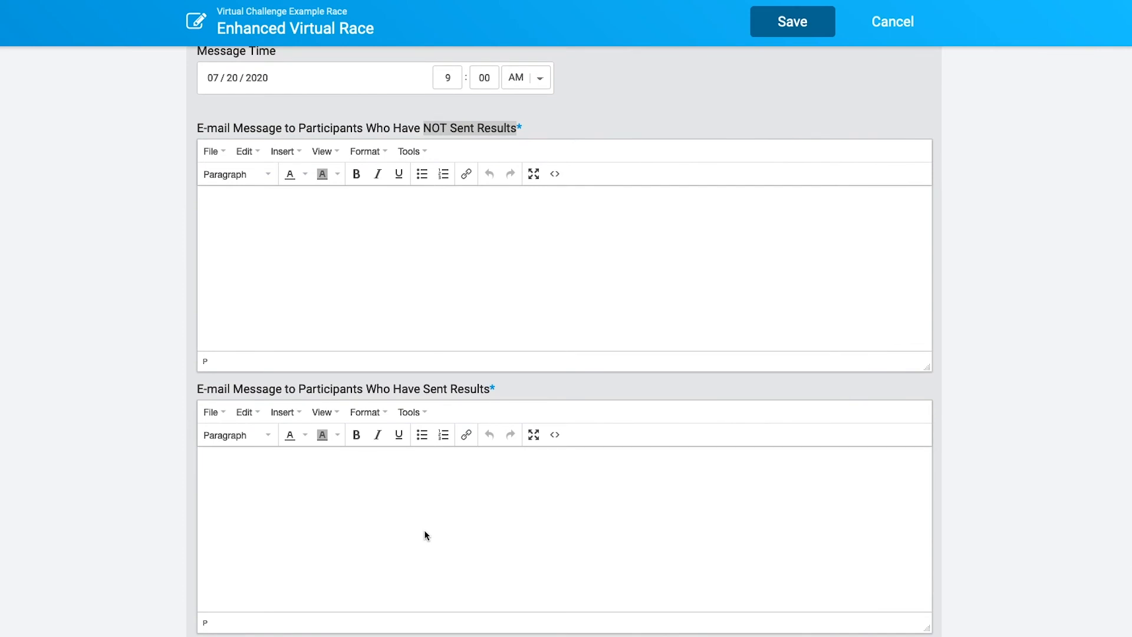
scroll(425, 531, up, 2)
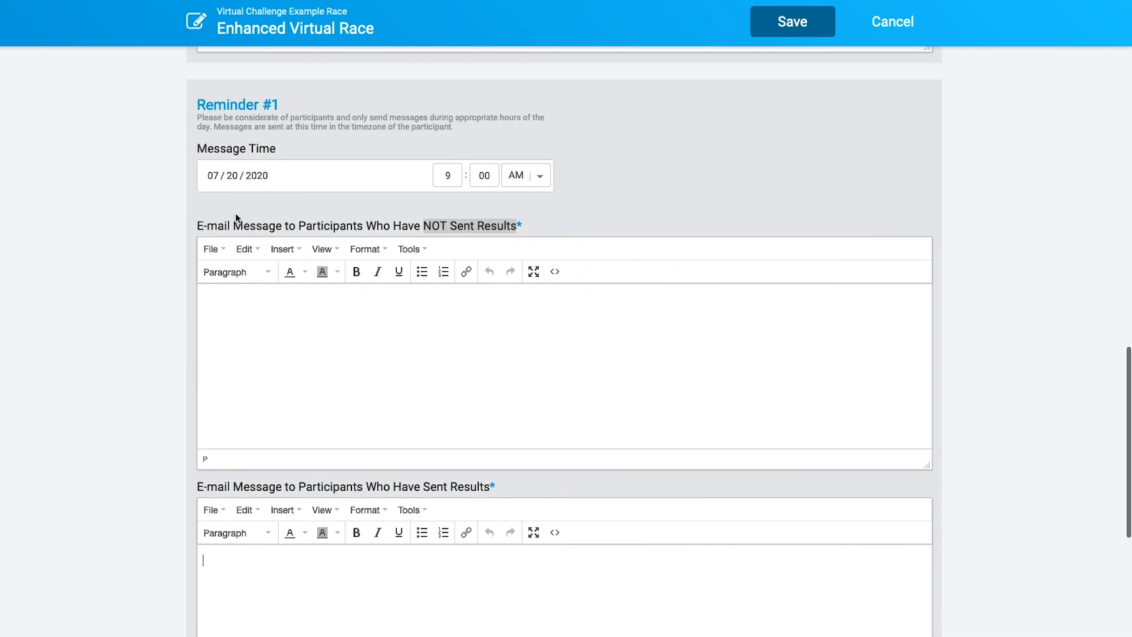
scroll(454, 492, down, 15)
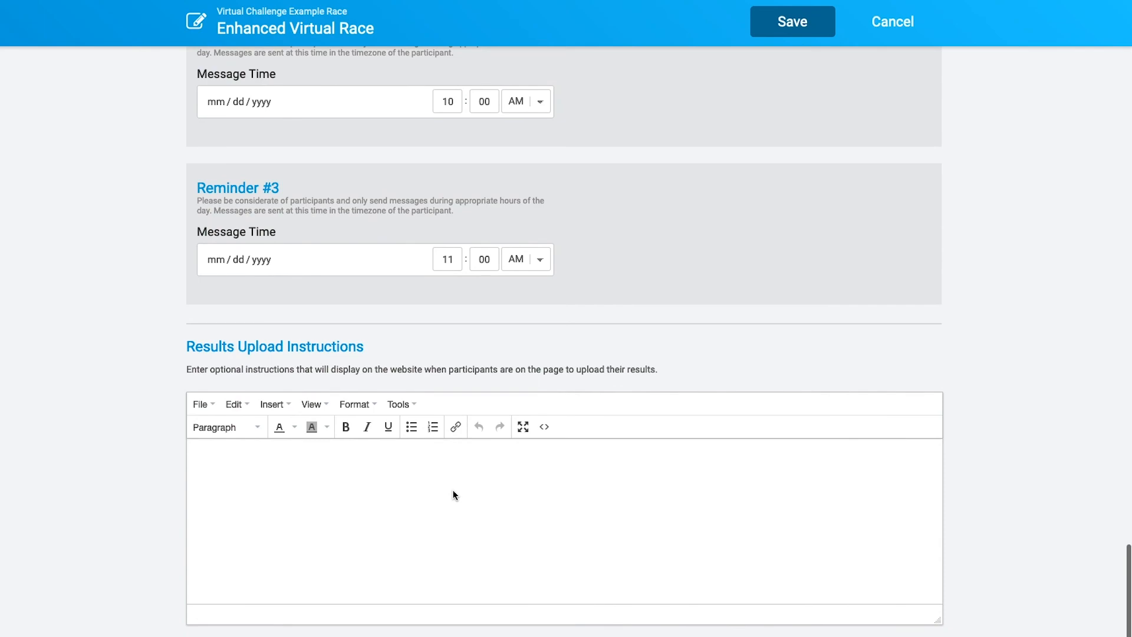
scroll(278, 492, up, 15)
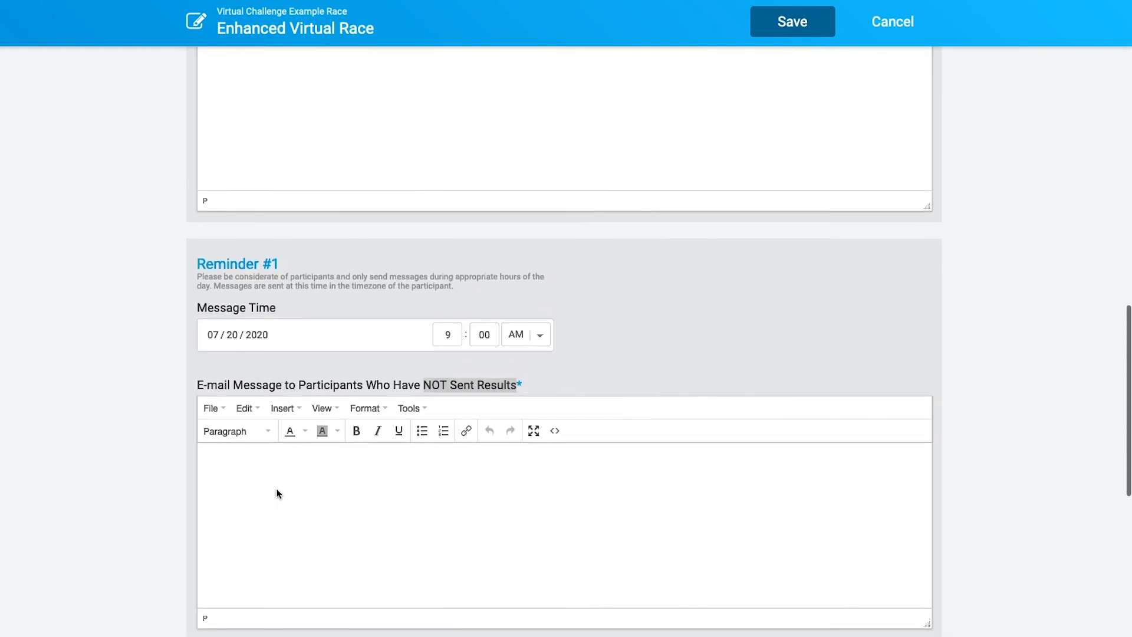
scroll(277, 492, down, 1)
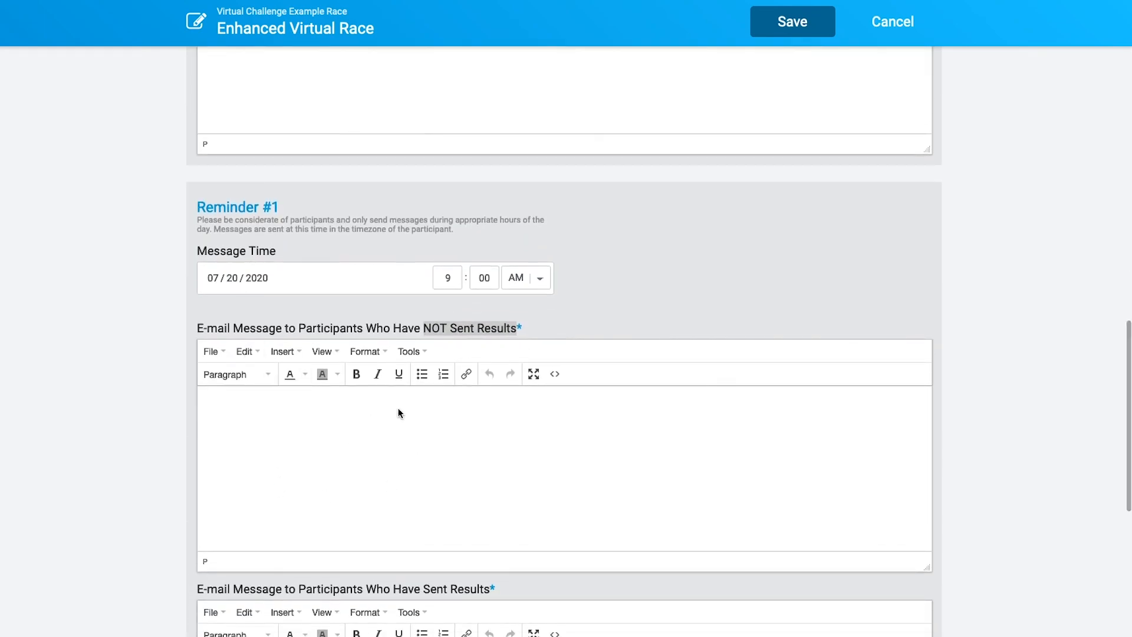
scroll(232, 298, down, 1)
Step: Clear the Reminder #1 message date and save the messaging and notification settings
click(211, 234)
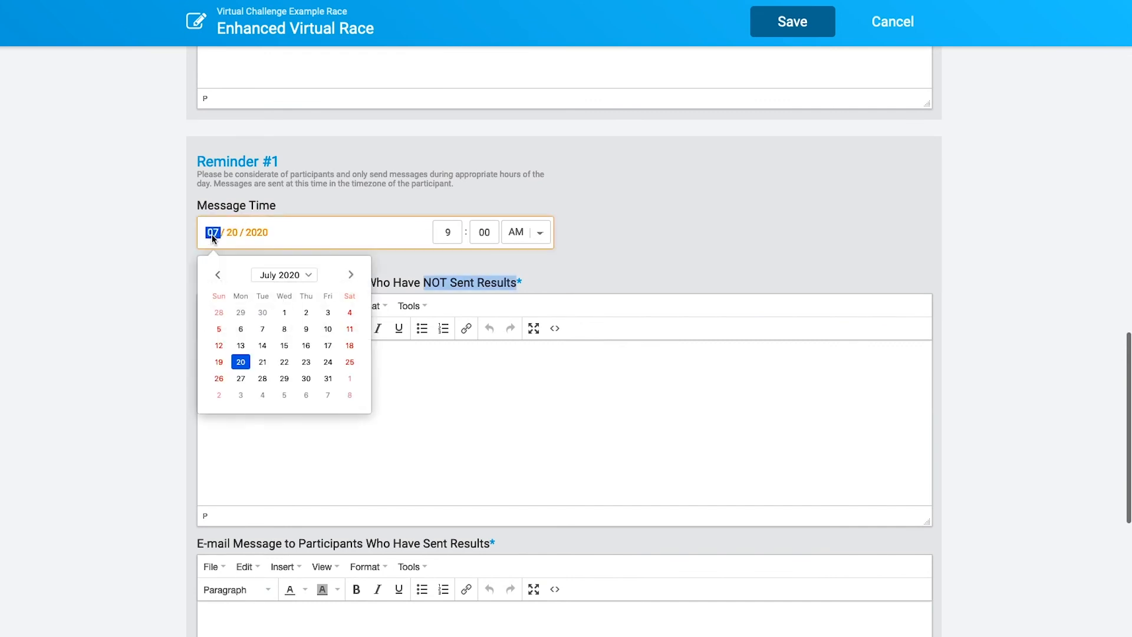
key(BackSpace)
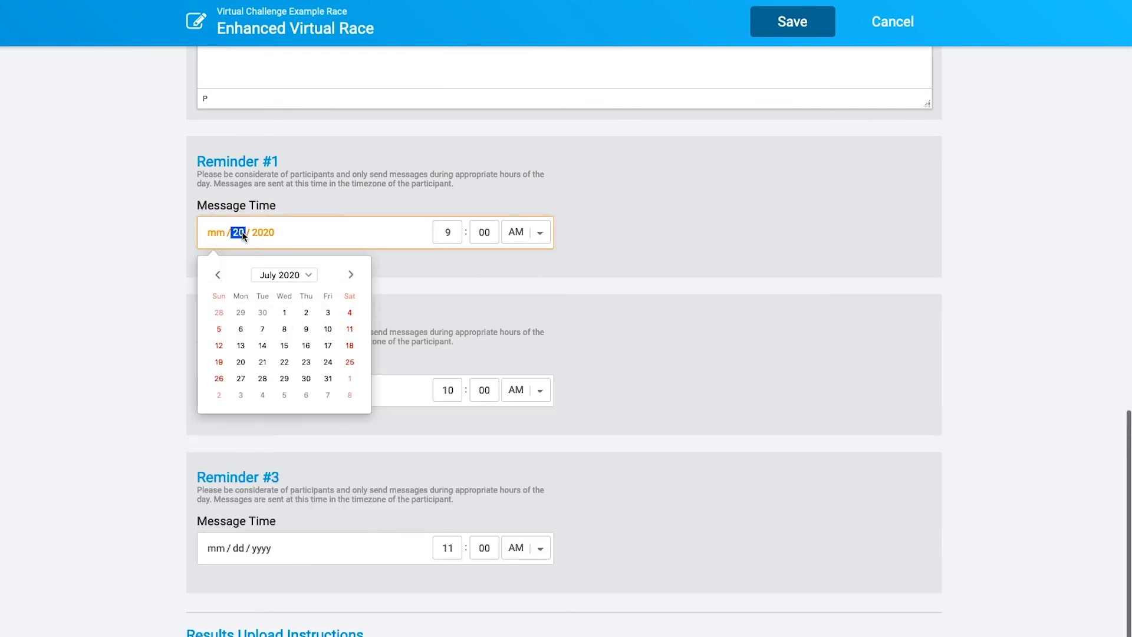
click(261, 234)
key(BackSpace)
click(323, 201)
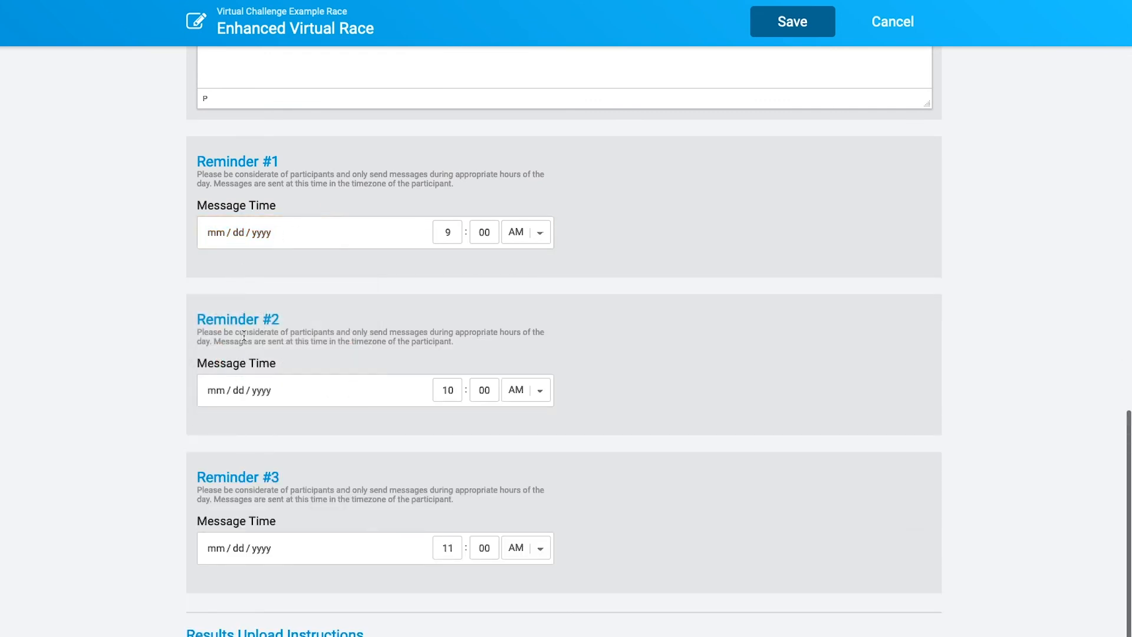
scroll(203, 340, down, 5)
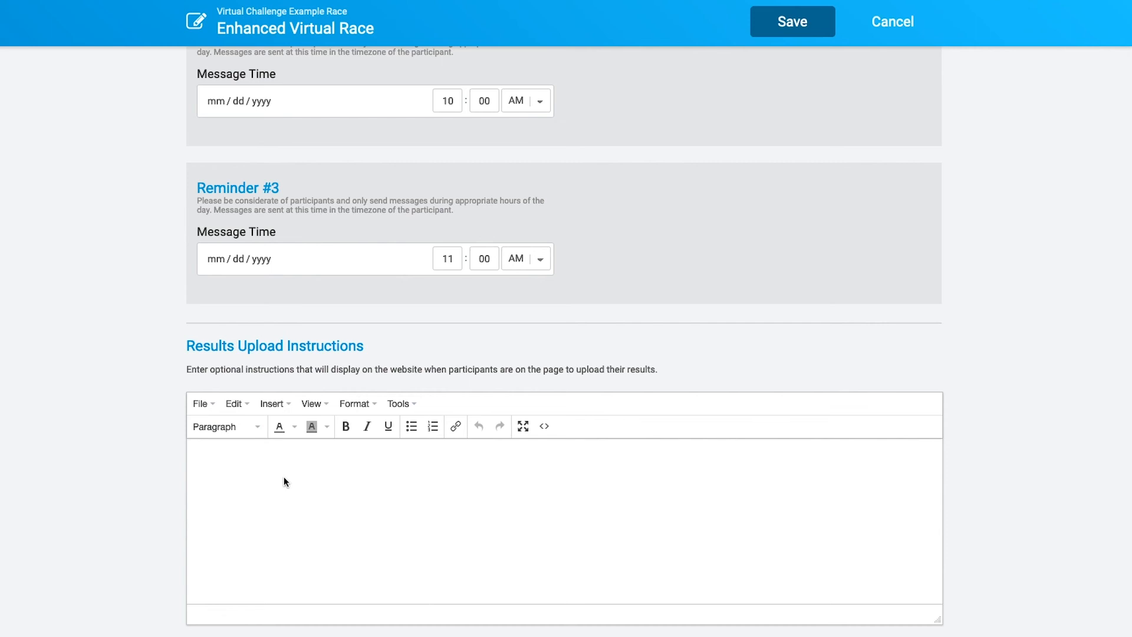
click(243, 474)
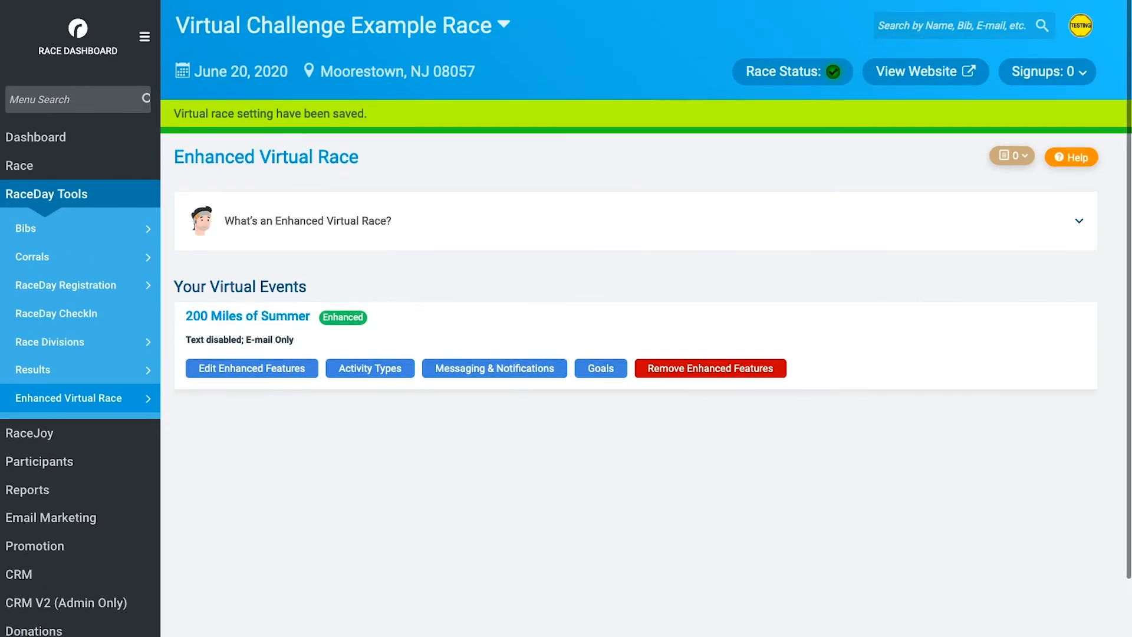
Step: In the 200 Miles of Summer goals, enable a goal distance of 200 miles that is the same for all participants
click(600, 369)
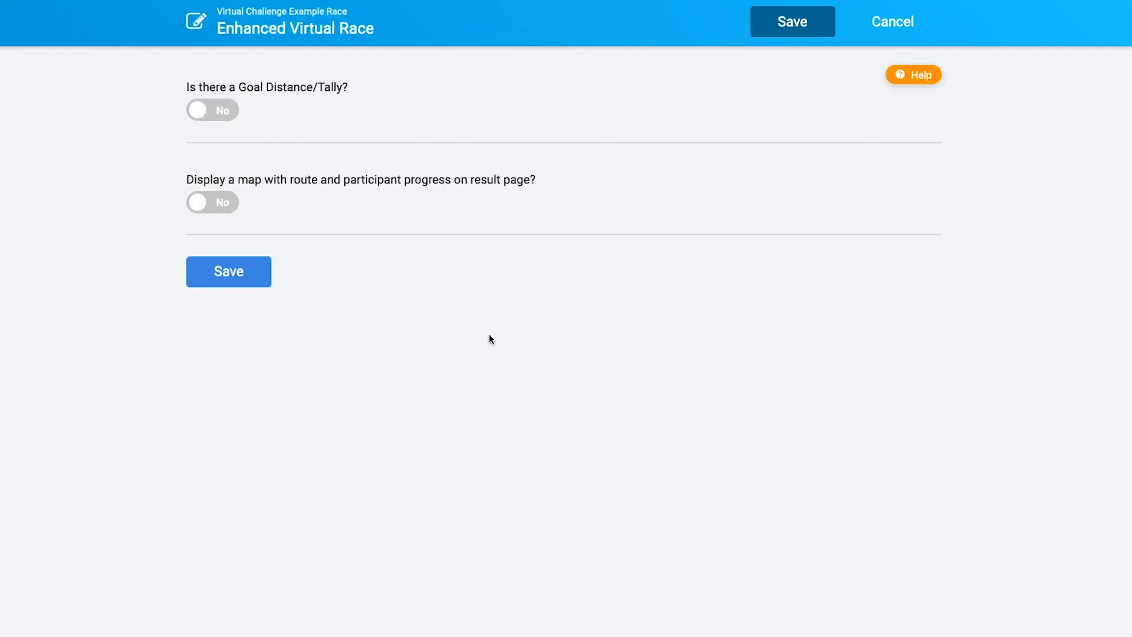
click(206, 114)
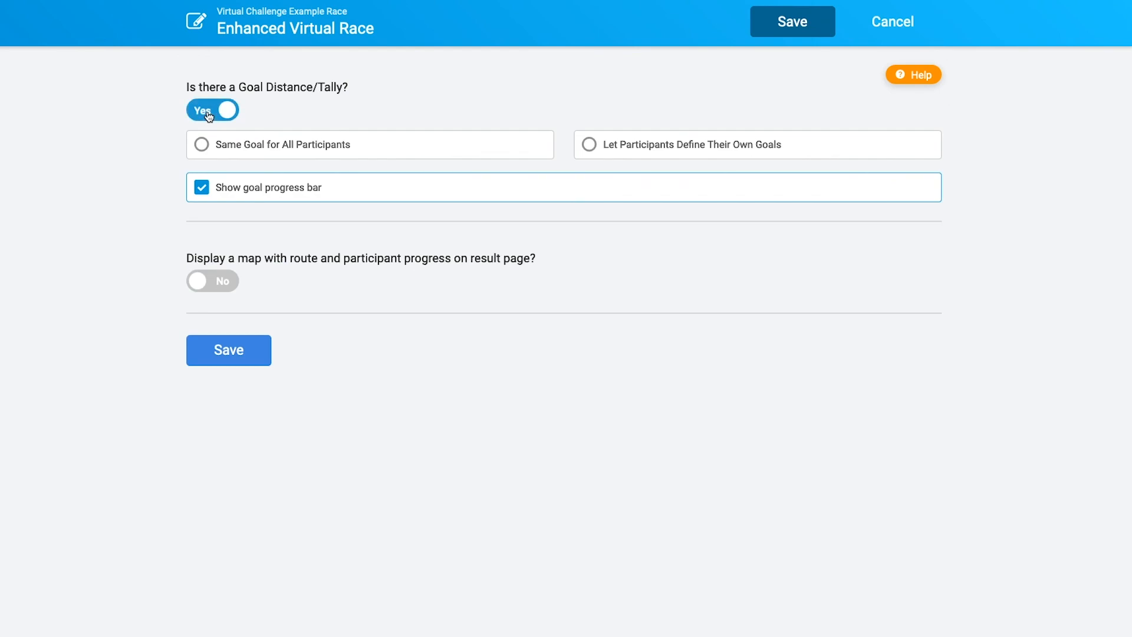
click(268, 151)
click(251, 178)
text(200)
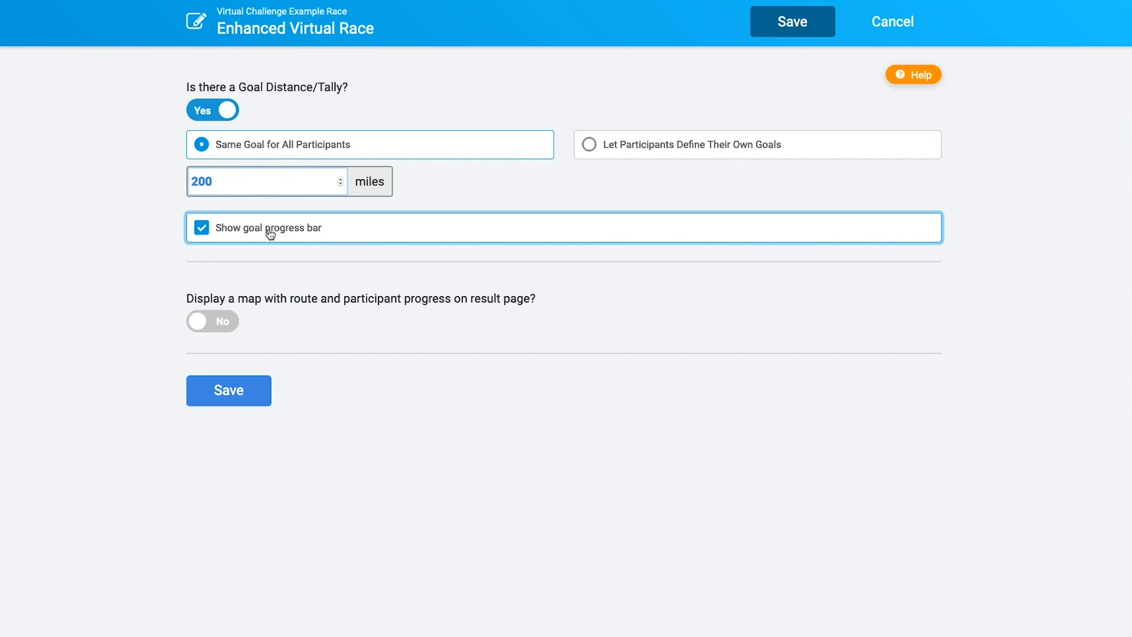
Step: Check the KML upload option for the route map, switch the map display back off, and save the goal settings
click(219, 328)
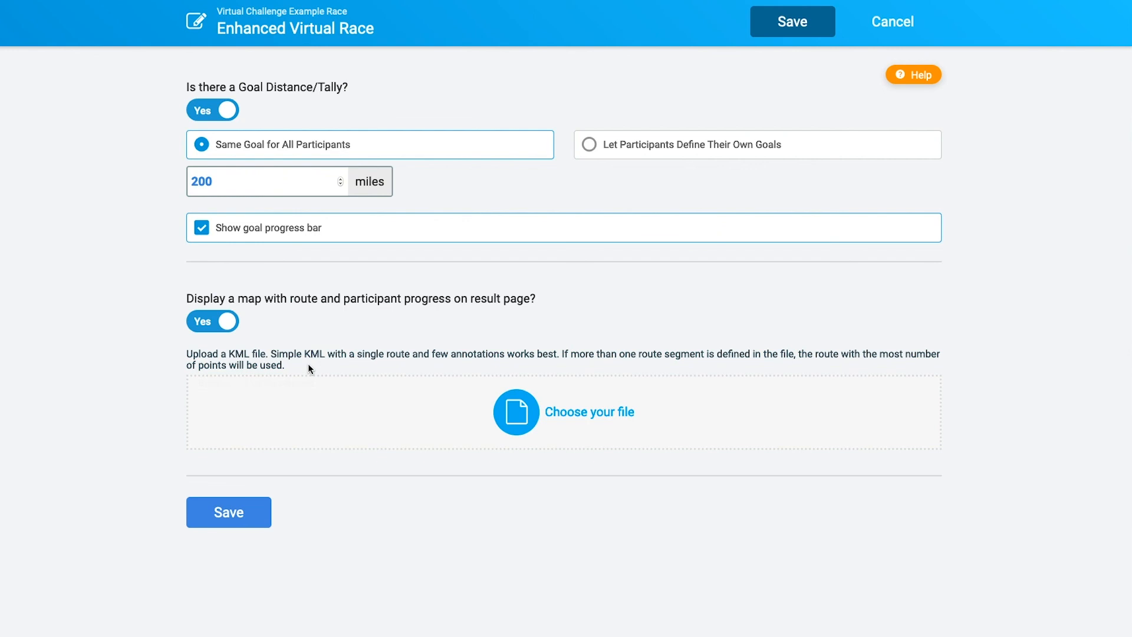
click(225, 323)
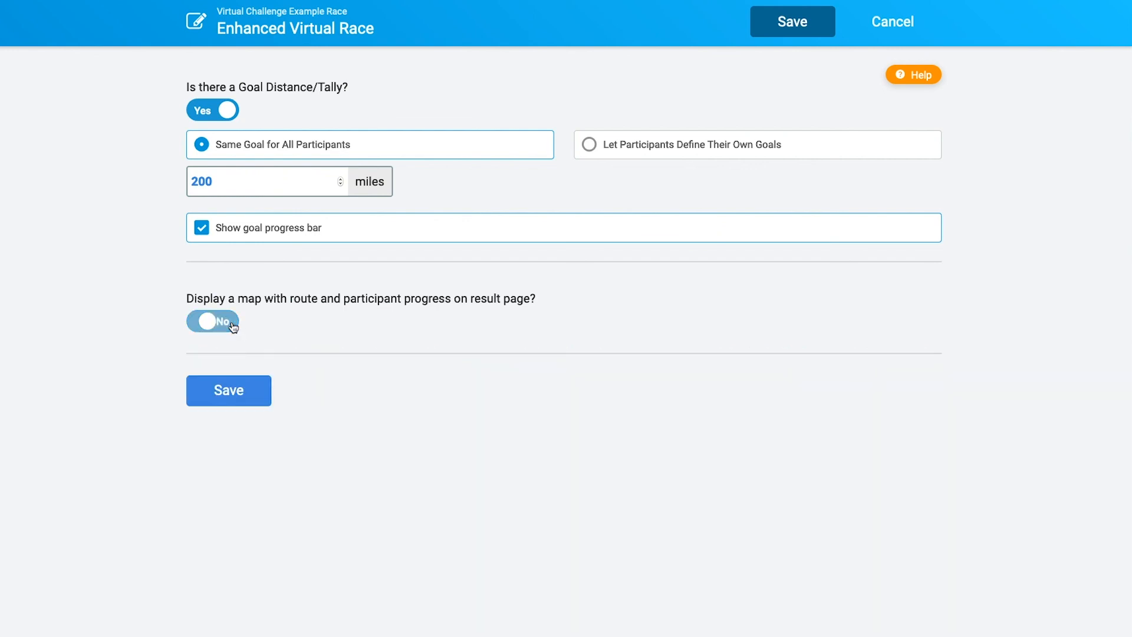
click(246, 394)
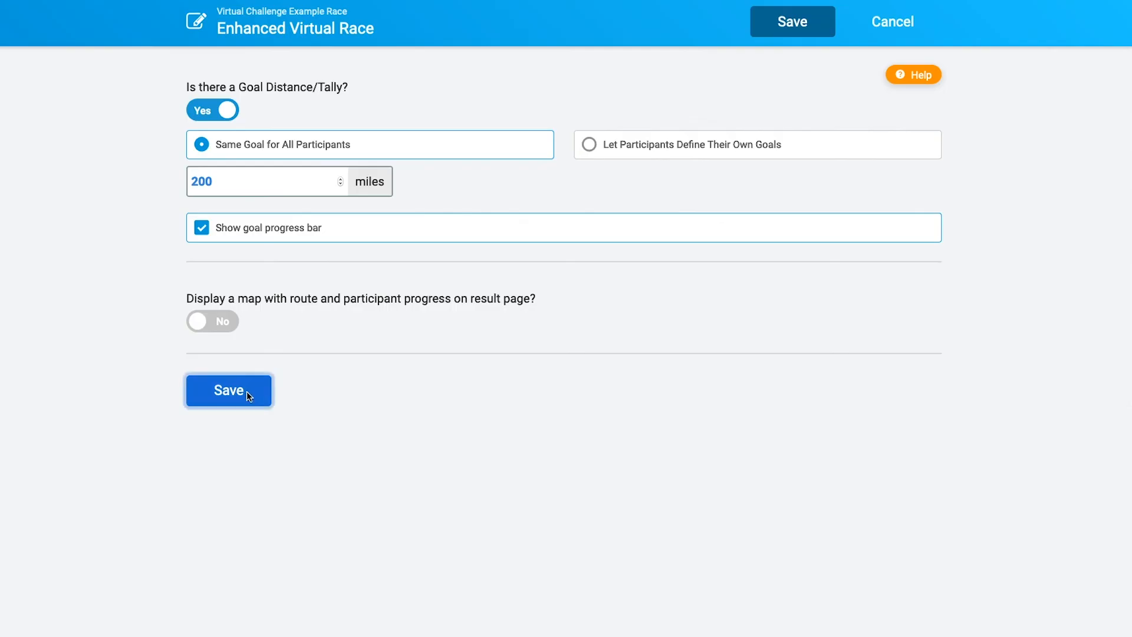